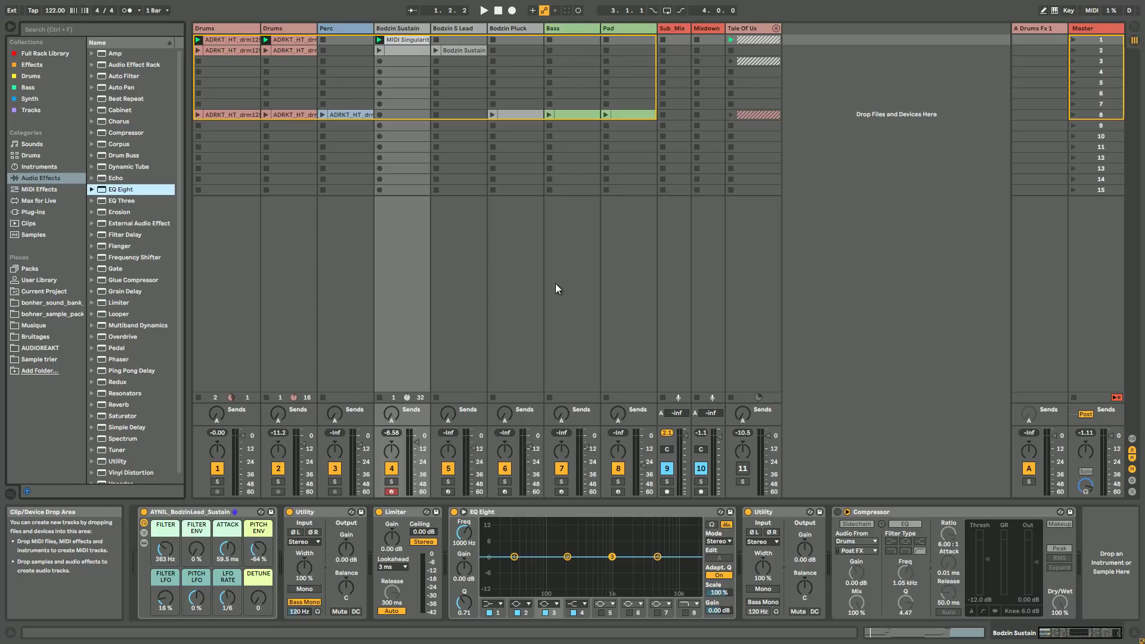
# - Insert a new MIDI track right after Bodzin Sustain and load the Operator instrument onto it
pyautogui.press('space')
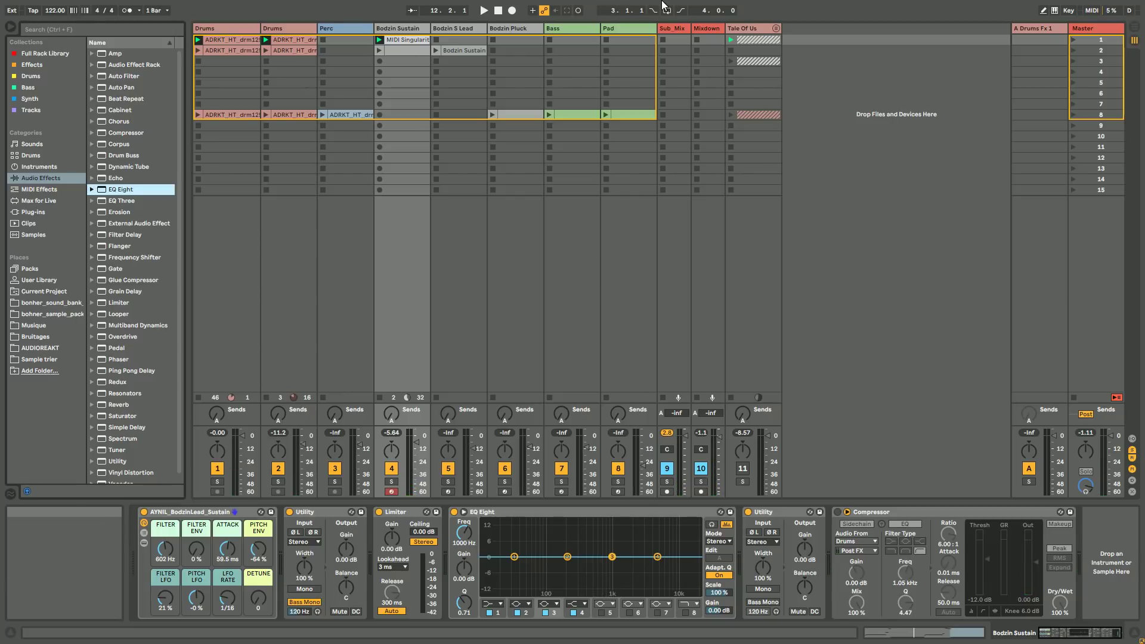
pyautogui.click(411, 31)
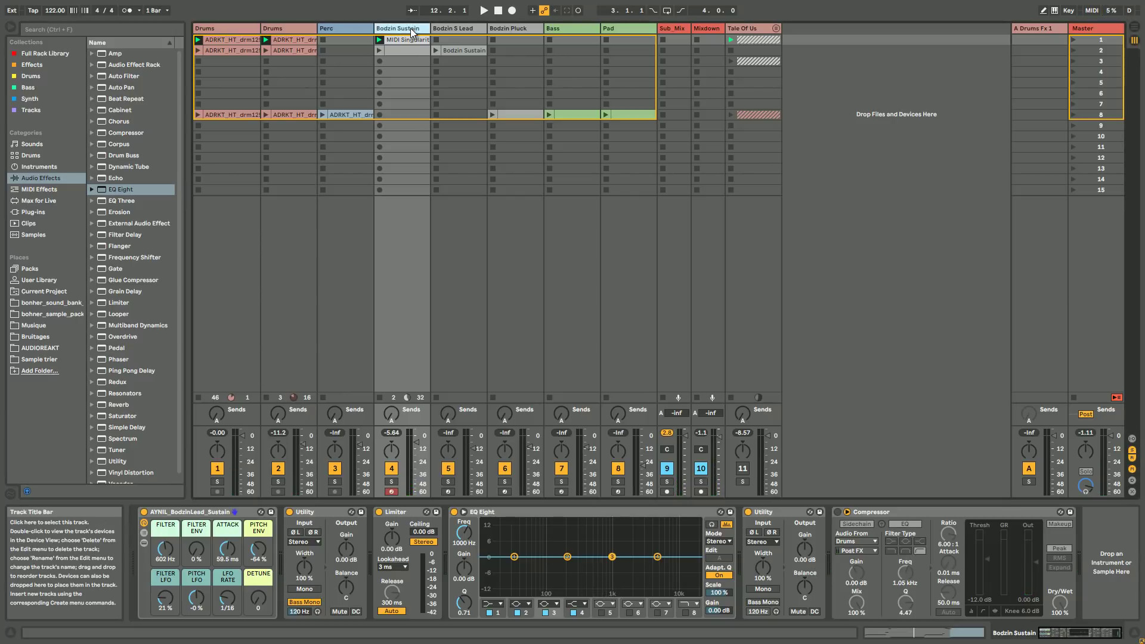
pyautogui.hotkey('ctrl', 'shift', 't')
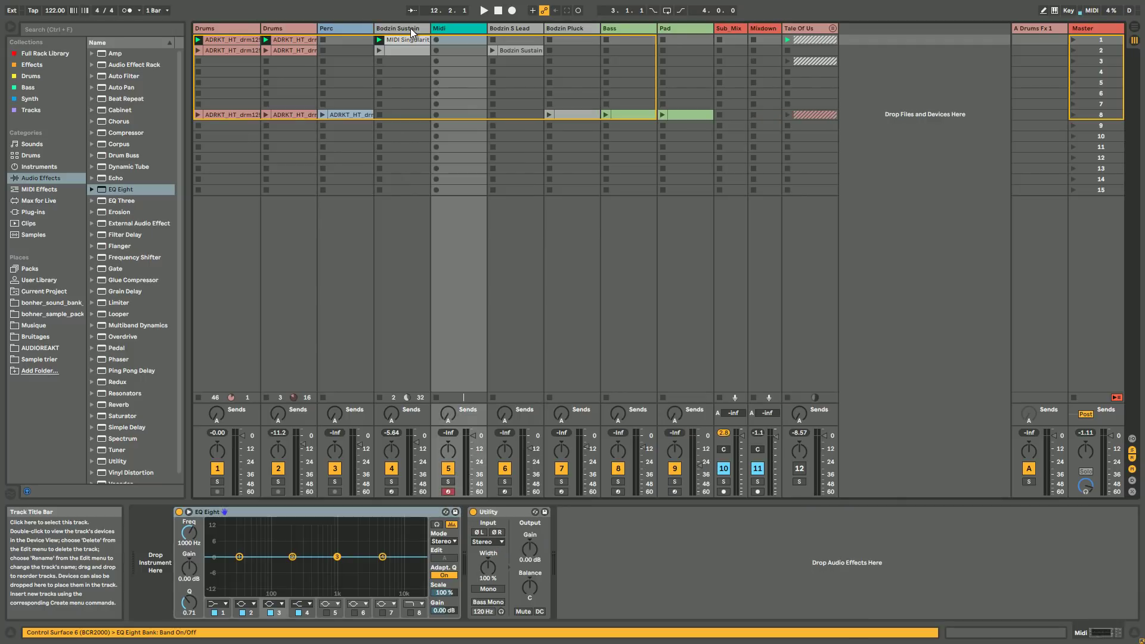
pyautogui.click(36, 167)
pyautogui.moveTo(122, 132); pyautogui.dragTo(154, 562)
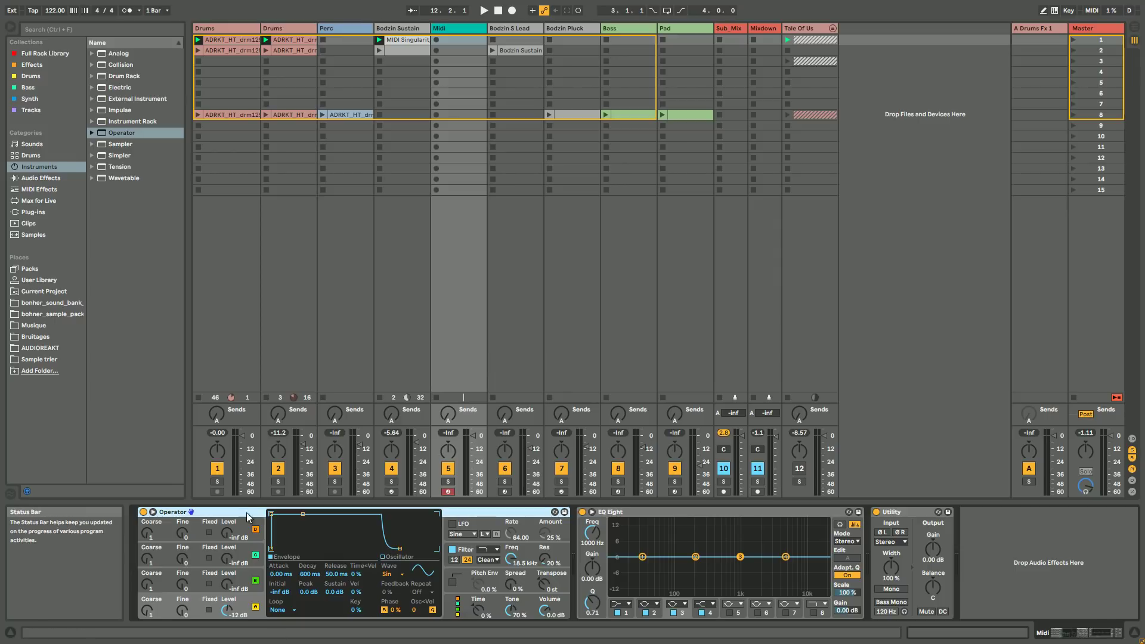
# - Set Operator to the algorithm with all four oscillators in parallel and switch off oscillators C and D
pyautogui.click(457, 606)
pyautogui.click(419, 521)
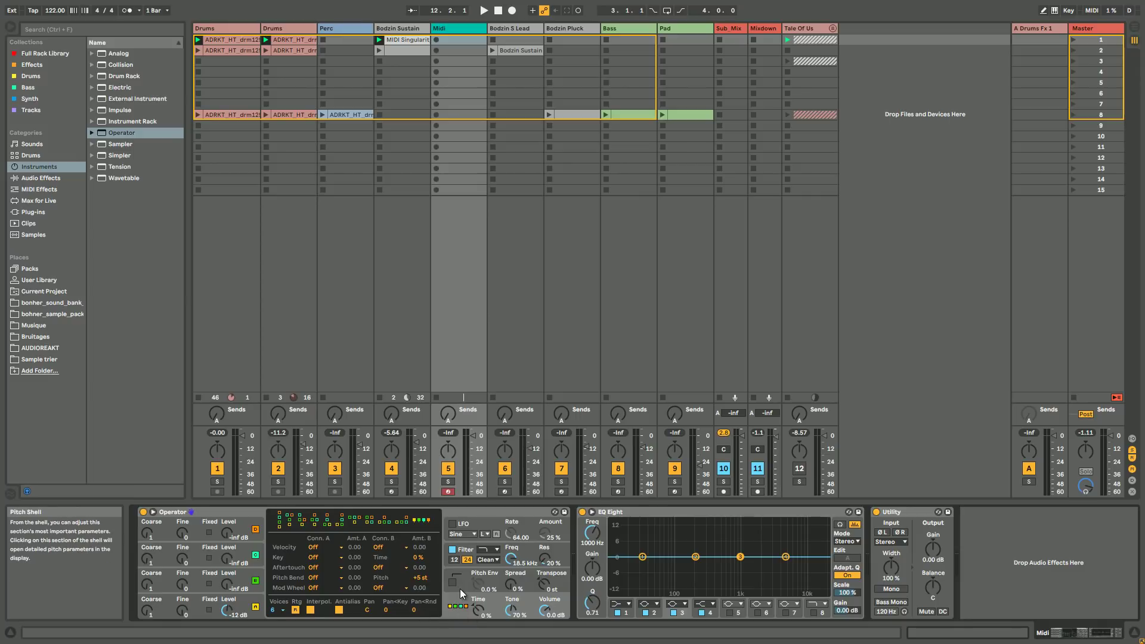
pyautogui.click(257, 557)
pyautogui.click(256, 555)
pyautogui.click(255, 529)
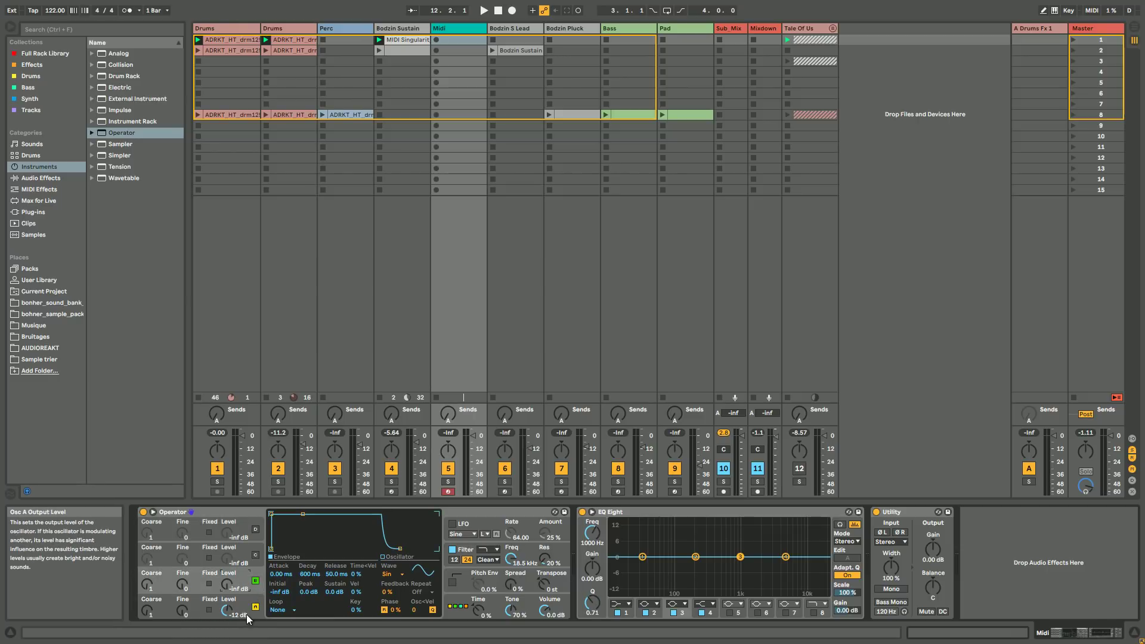
# - Set the waveform of Operator's oscillators A and B to Saw D
pyautogui.click(246, 614)
pyautogui.click(388, 574)
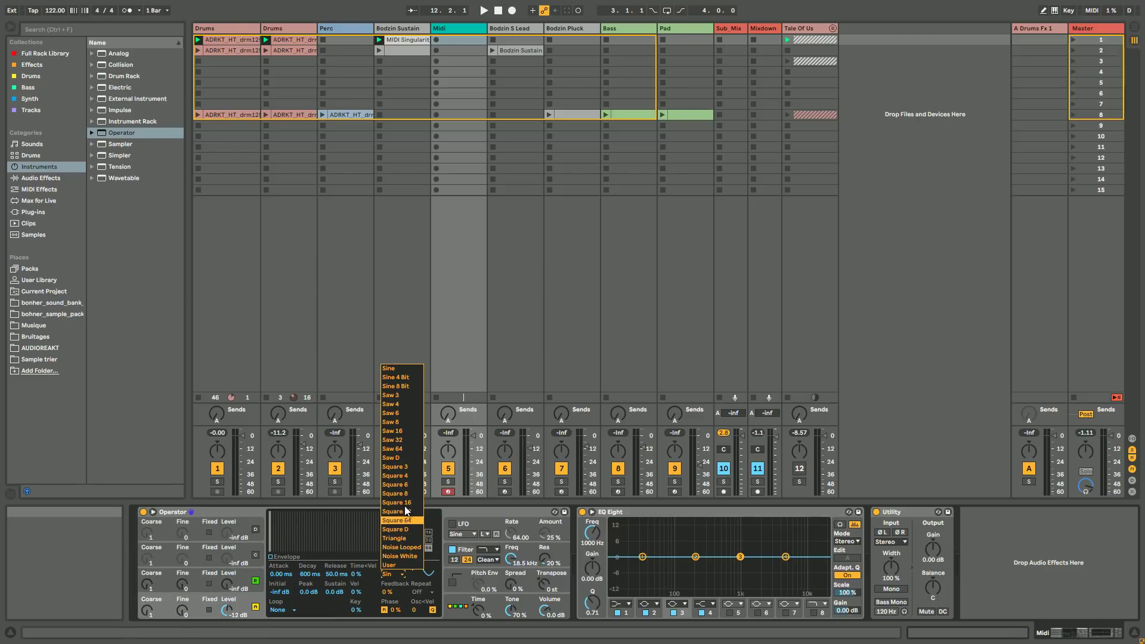
pyautogui.click(401, 460)
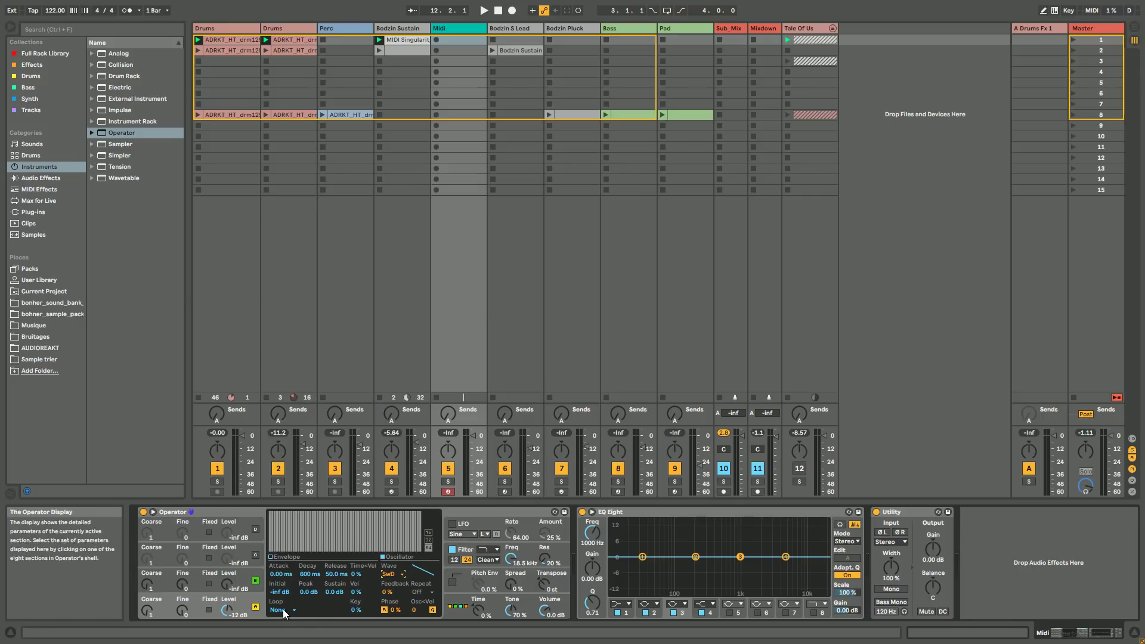
pyautogui.click(254, 589)
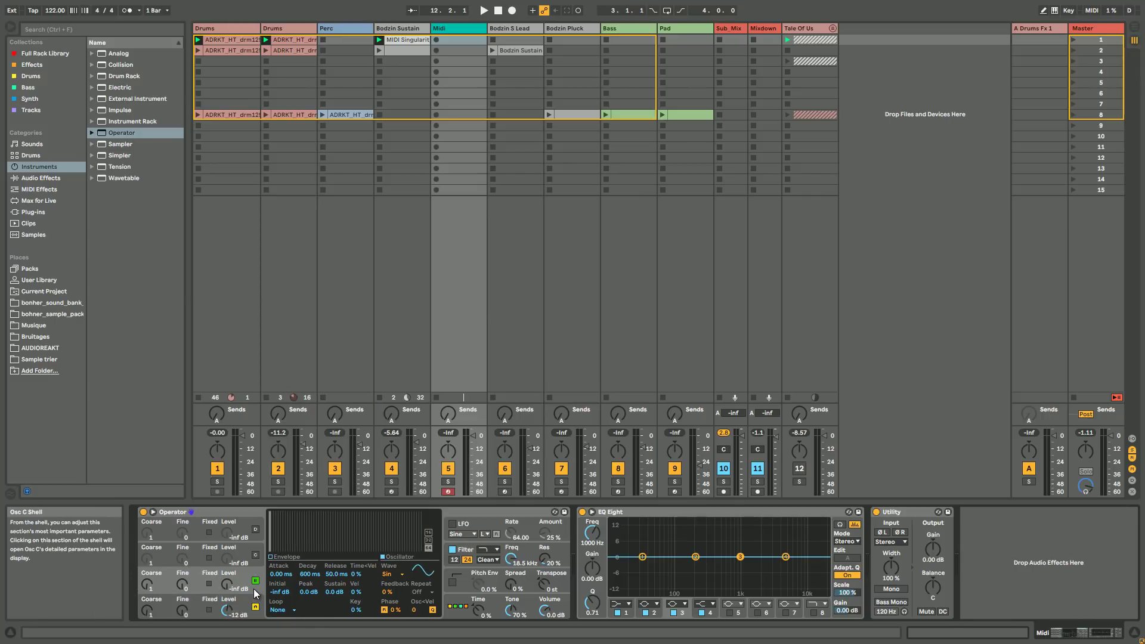
pyautogui.click(387, 575)
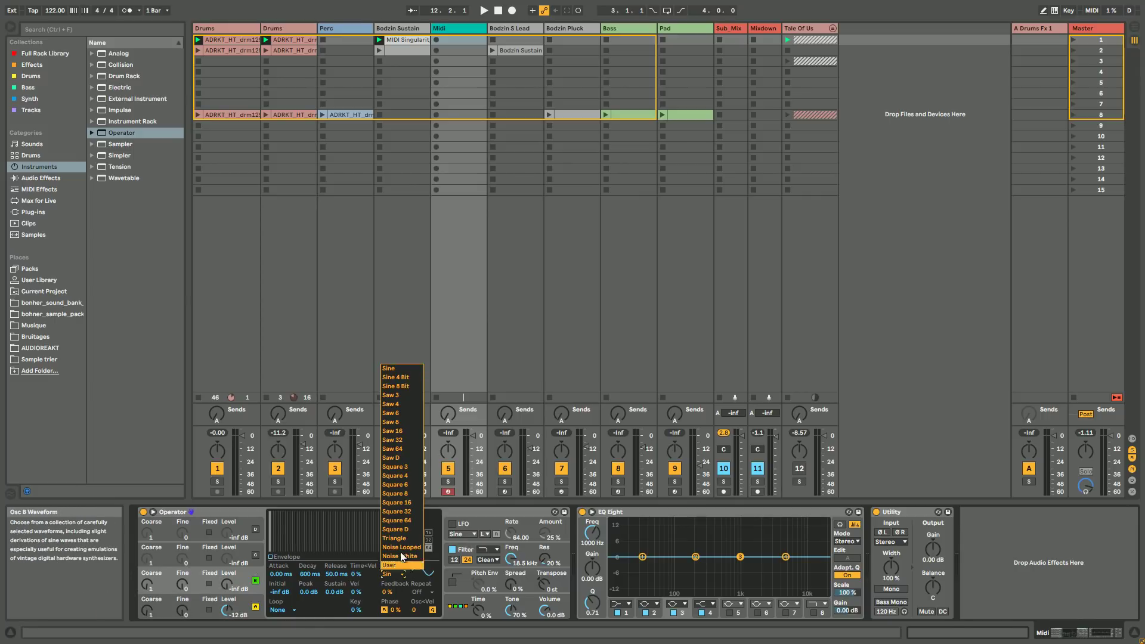
pyautogui.click(403, 457)
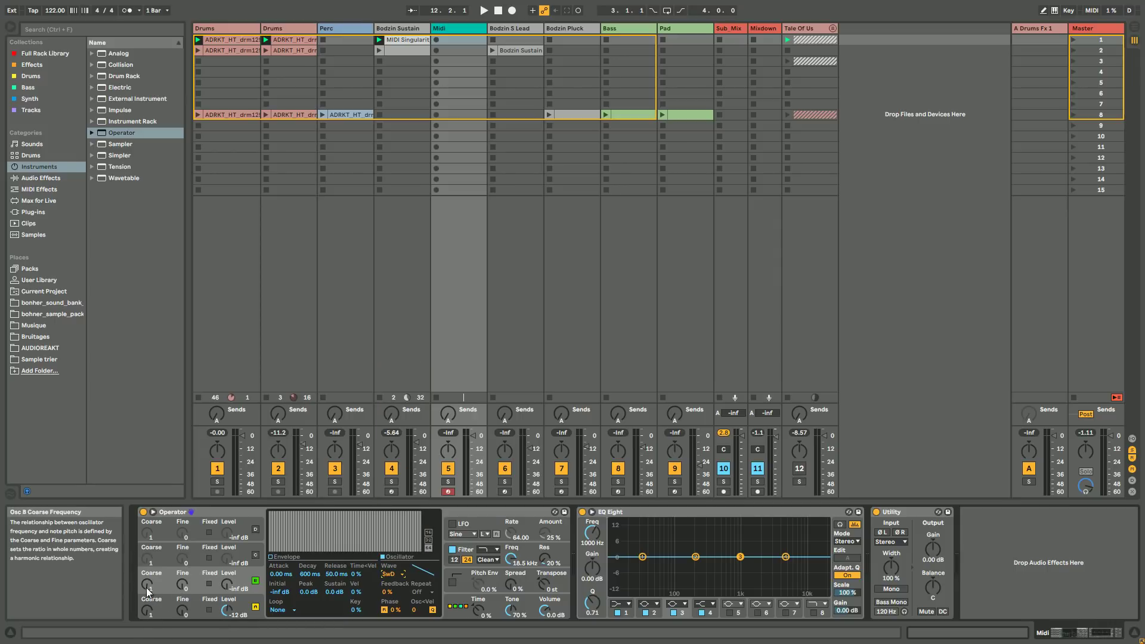
pyautogui.click(183, 583)
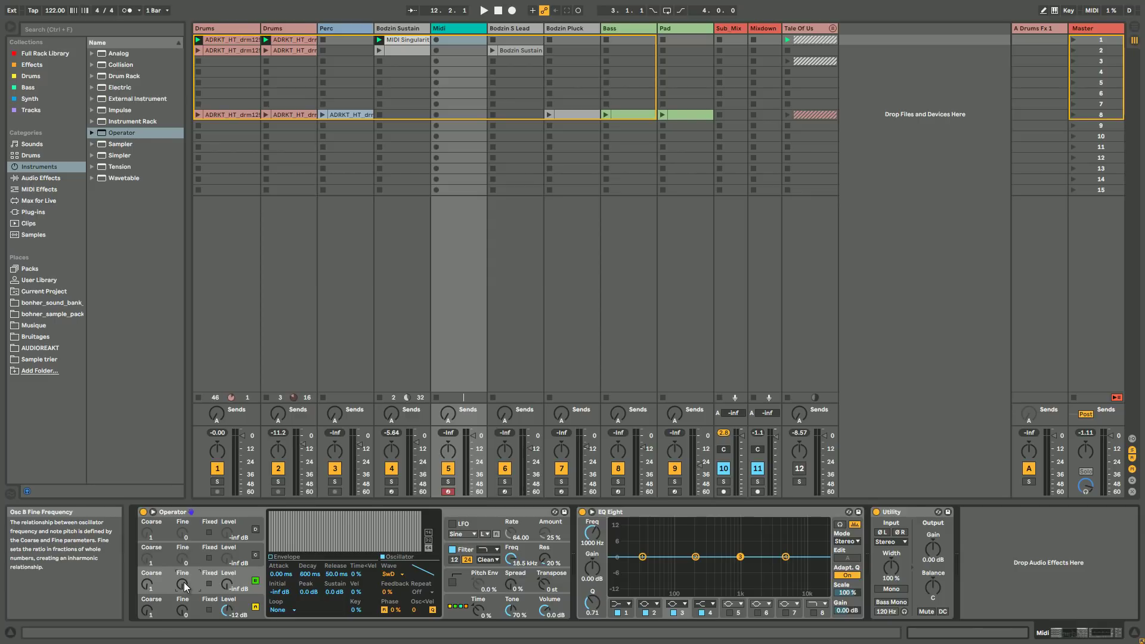
# - Add the Tuner audio effect between Operator and EQ Eight on the new MIDI track
pyautogui.click(48, 178)
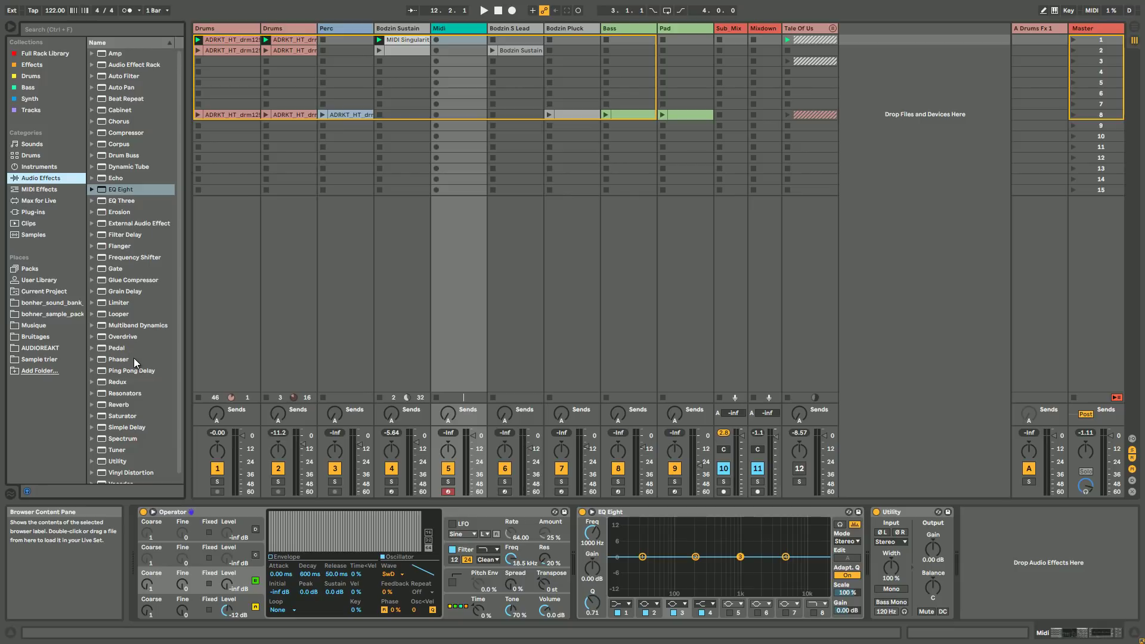
pyautogui.scroll(-1, 137, 352)
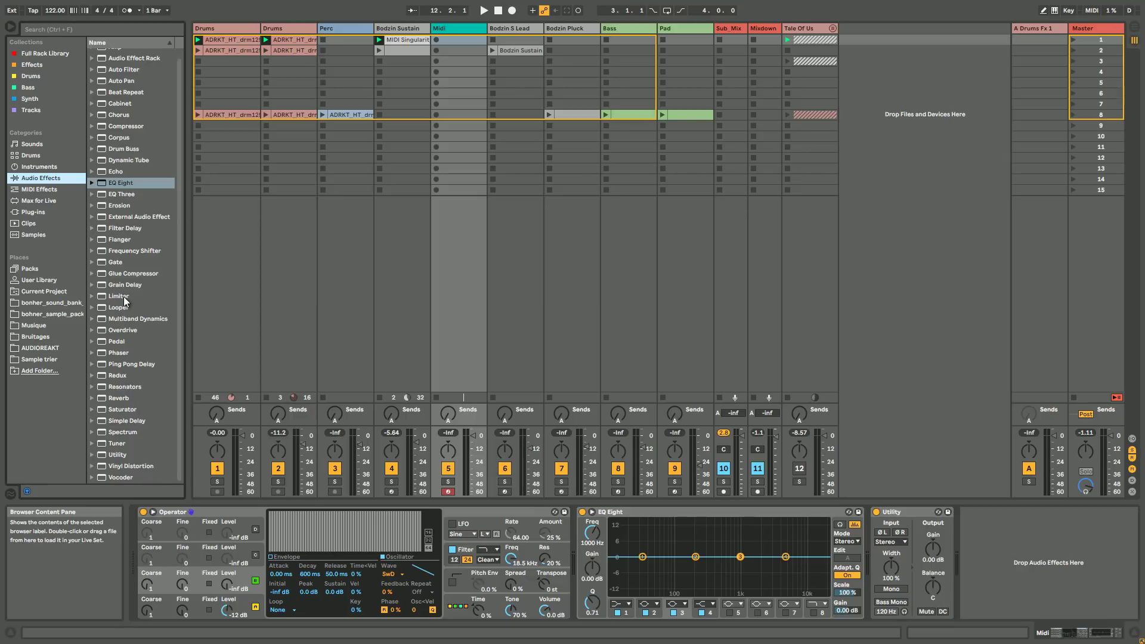
pyautogui.moveTo(118, 444); pyautogui.dragTo(592, 577)
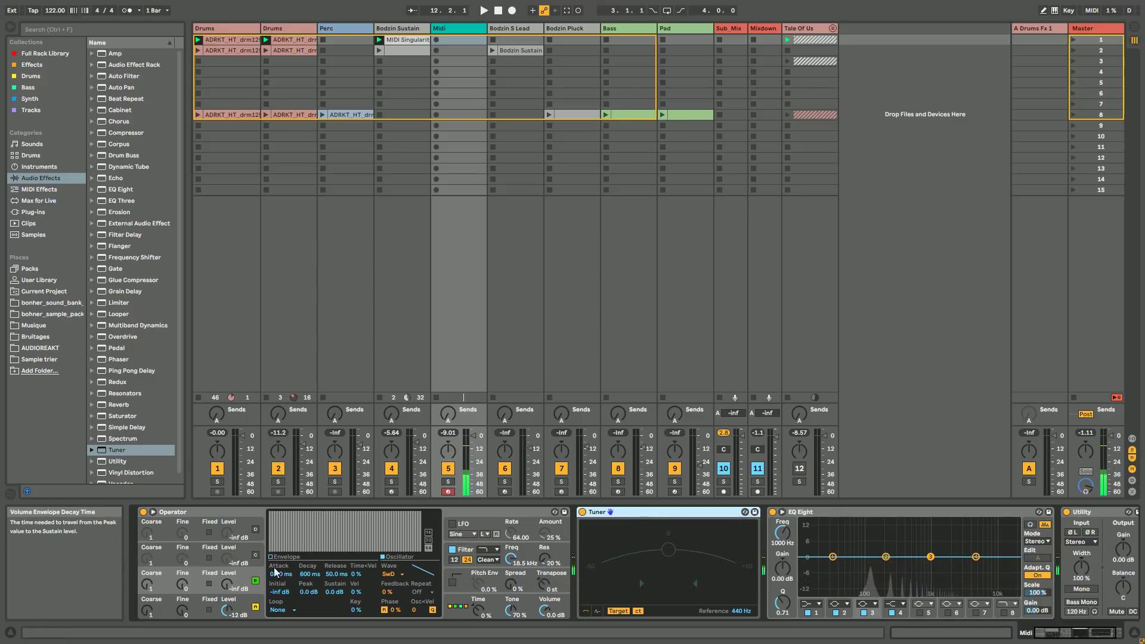
# - Isolate oscillator B in Operator, then set its level to -11 dB and its fine frequency to 498
pyautogui.click(255, 581)
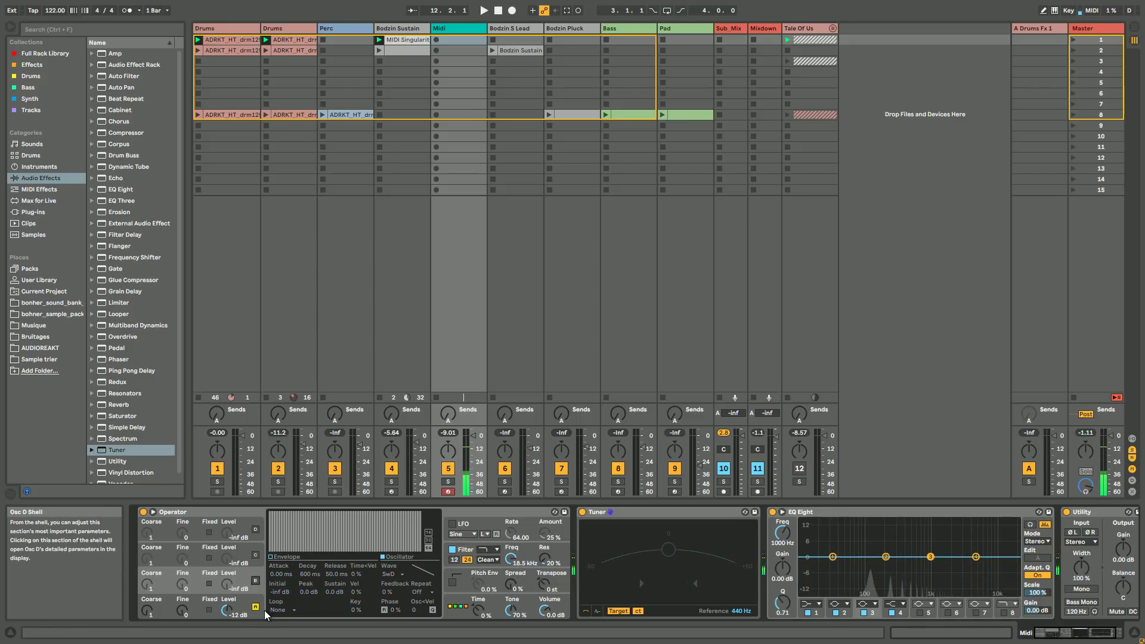
pyautogui.click(255, 581)
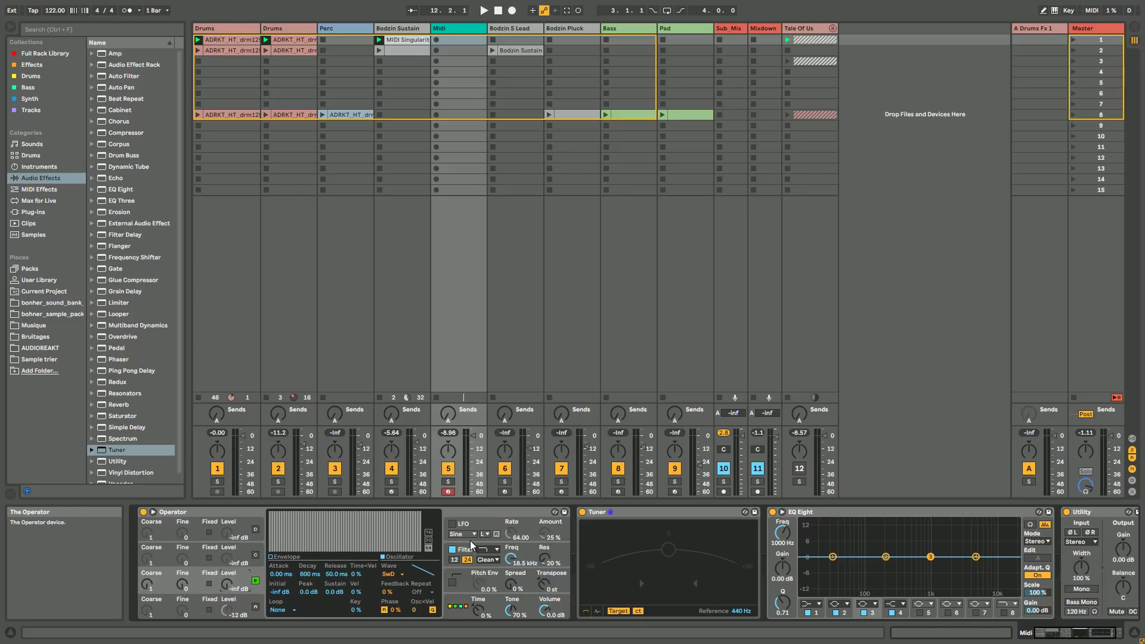
pyautogui.moveTo(223, 590); pyautogui.dragTo(221, 578)
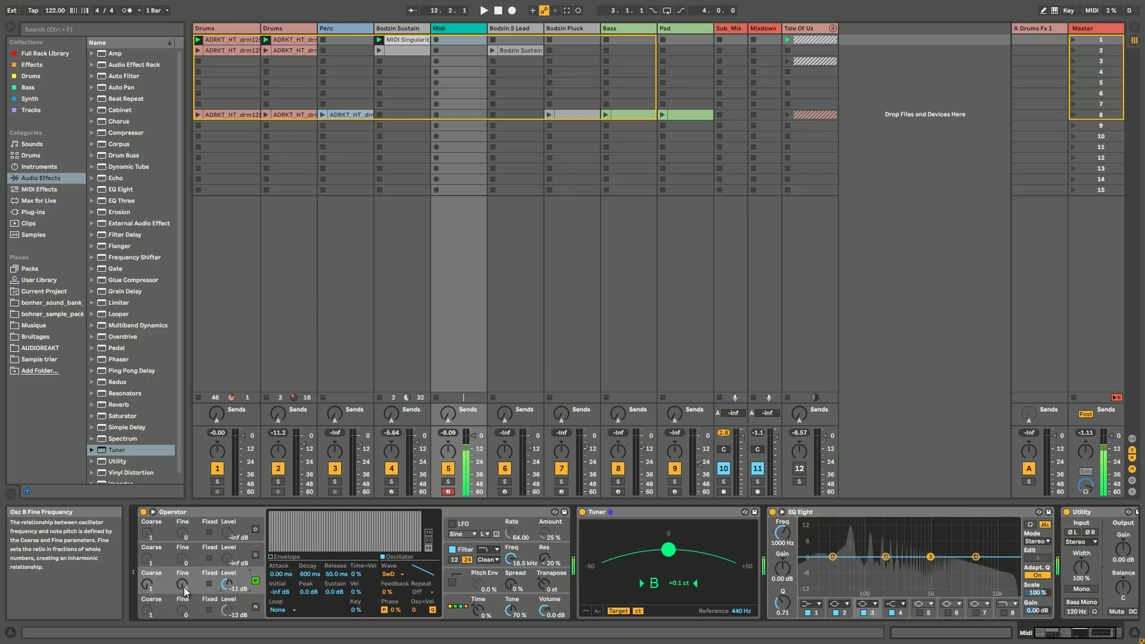
pyautogui.moveTo(183, 591); pyautogui.dragTo(186, 594)
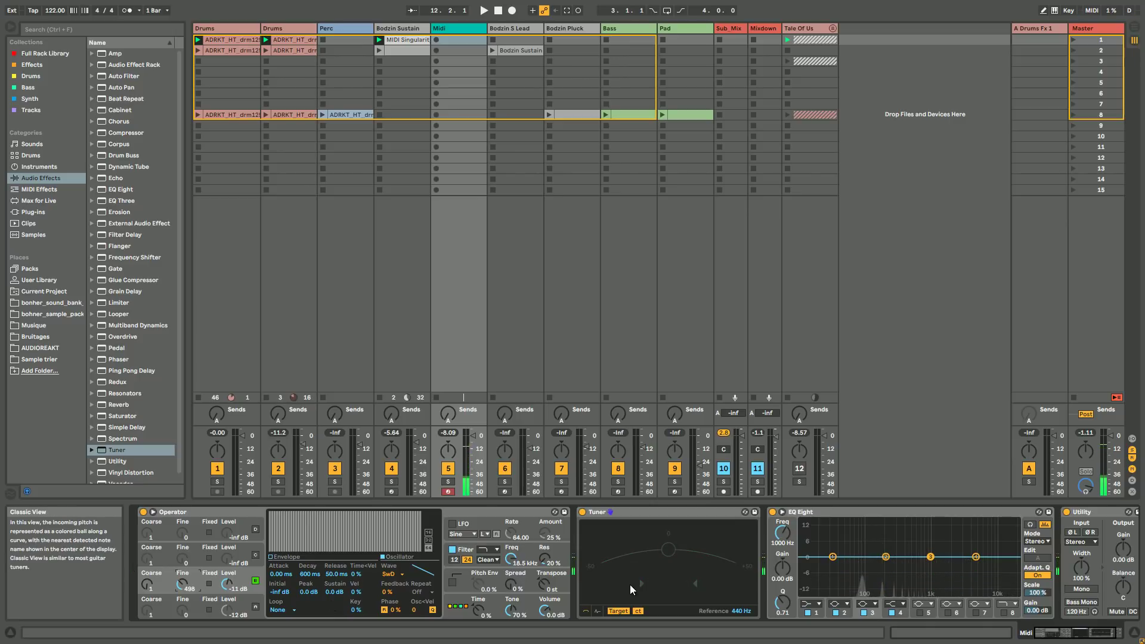
# - Switch oscillator A back on so it sounds together with oscillator B
pyautogui.click(256, 608)
pyautogui.click(256, 609)
pyautogui.click(255, 580)
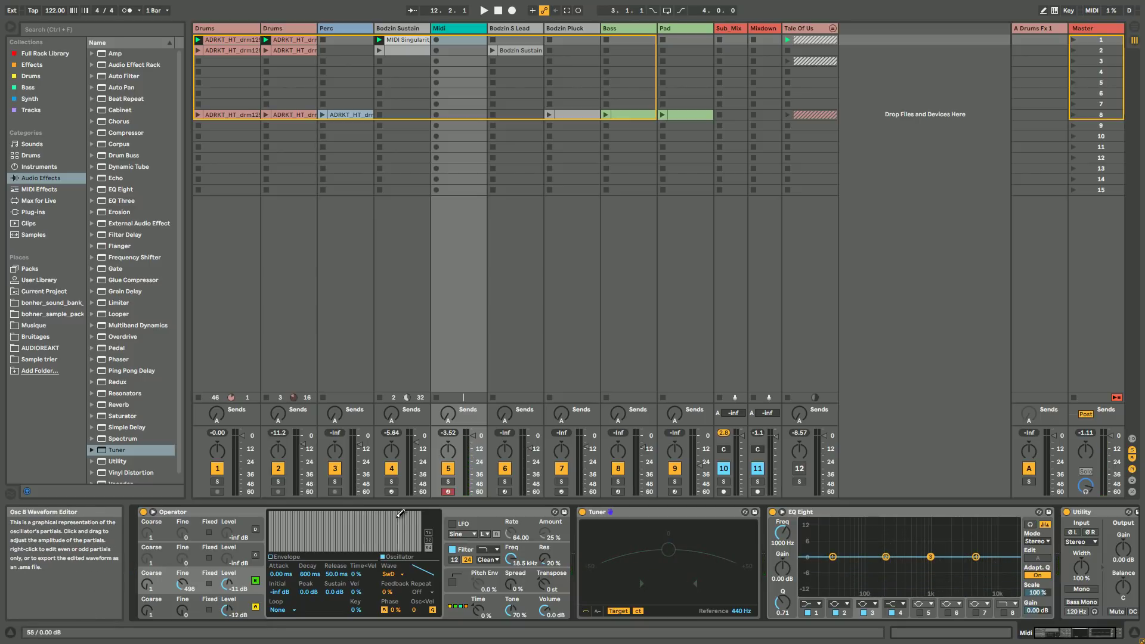
# - Set Operator's filter to the PRD circuit type with a filter drive of 8.63 dB
pyautogui.click(466, 552)
pyautogui.click(488, 560)
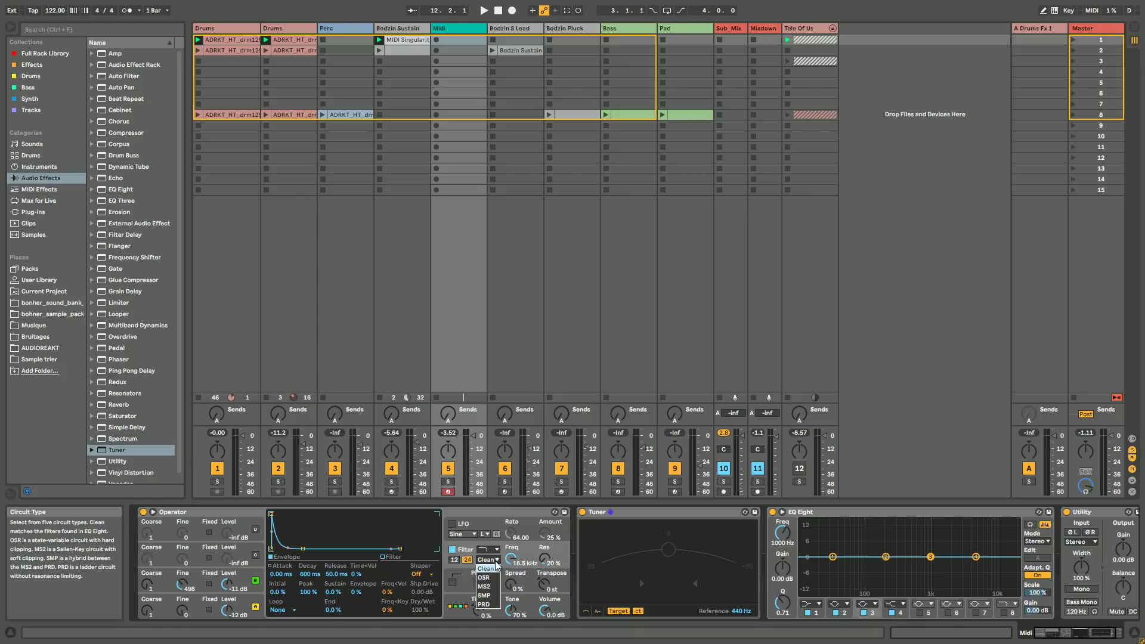
pyautogui.click(492, 603)
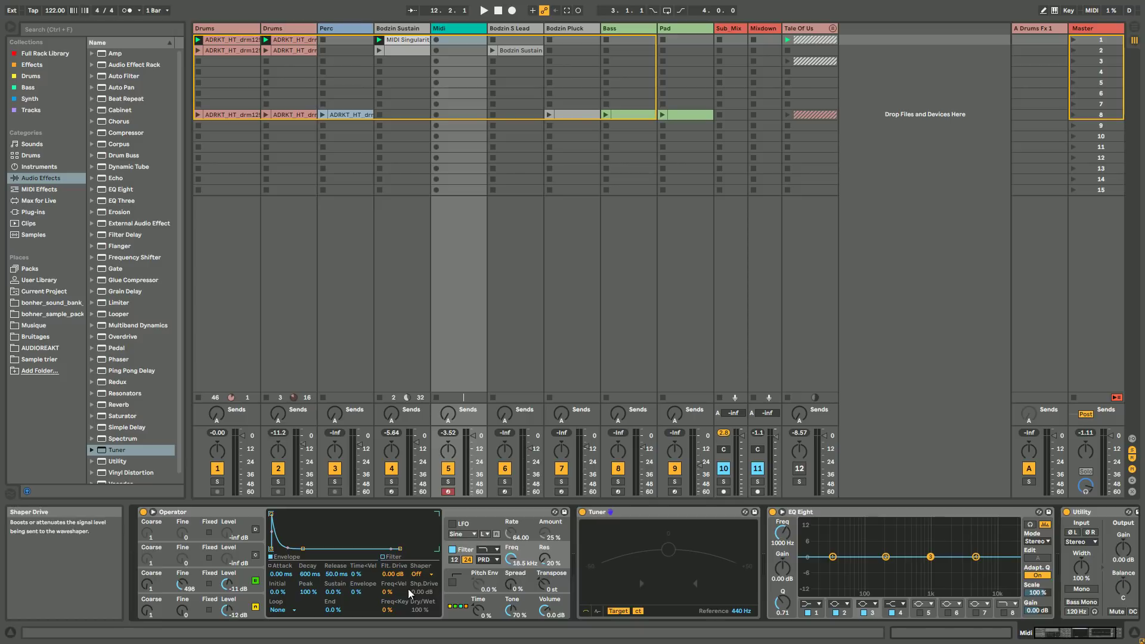
pyautogui.moveTo(392, 577); pyautogui.dragTo(393, 563)
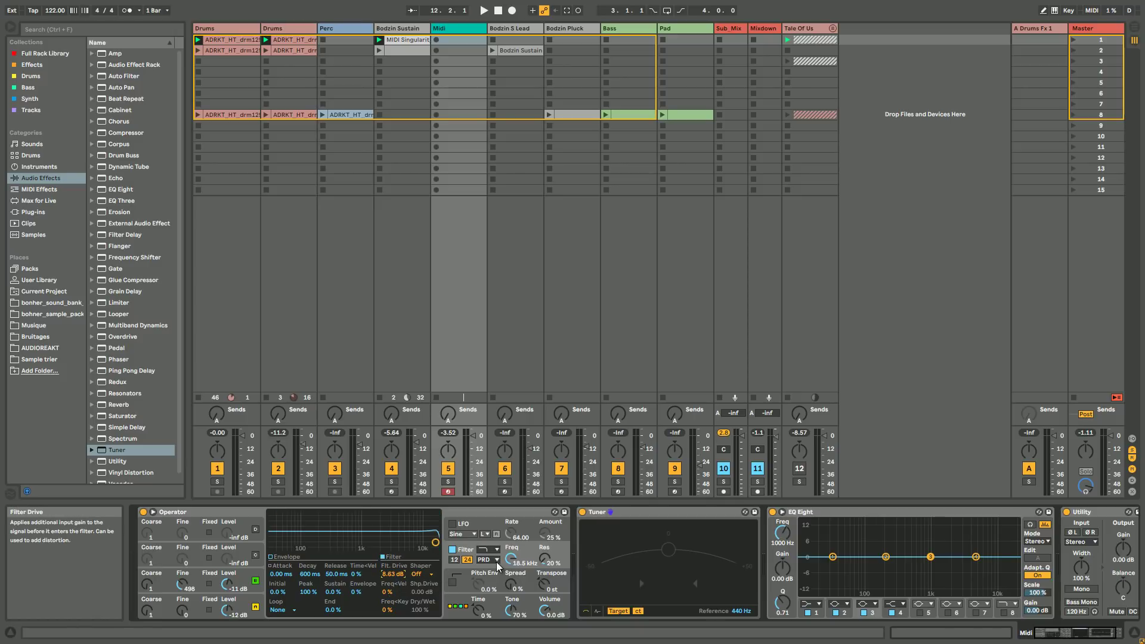
# - Lower Operator's filter frequency to 1.17 kHz and its volume to -9.0 dB
pyautogui.click(516, 565)
pyautogui.moveTo(516, 565); pyautogui.dragTo(545, 615)
pyautogui.click(518, 555)
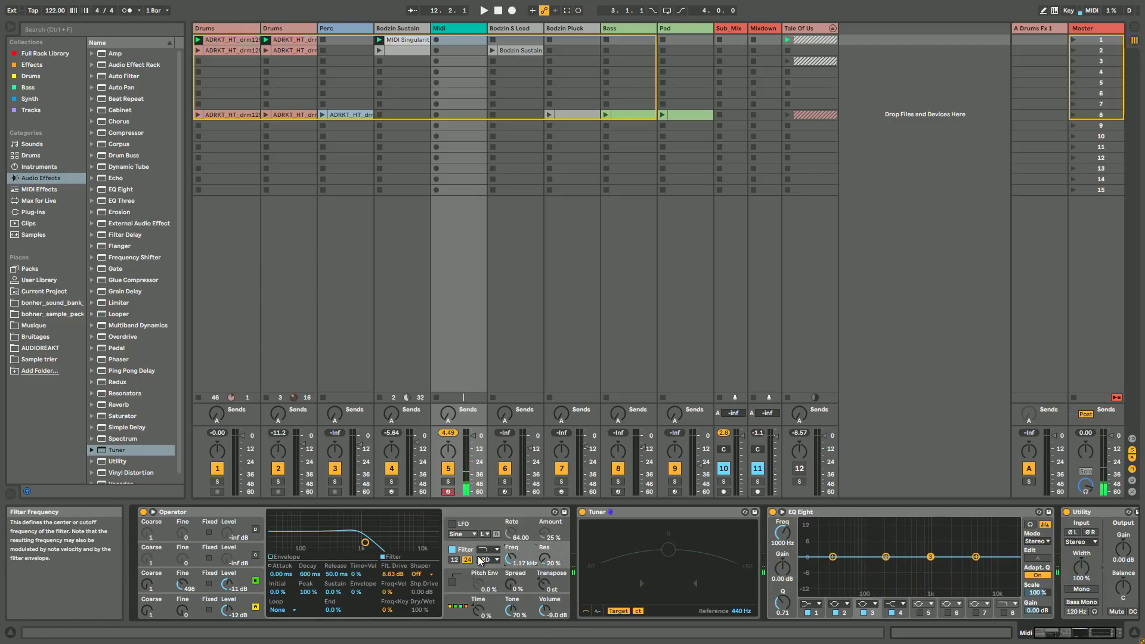
# - Switch on oscillator C at a level of -11 dB and raise the filter frequency to 2.95 kHz
pyautogui.click(256, 555)
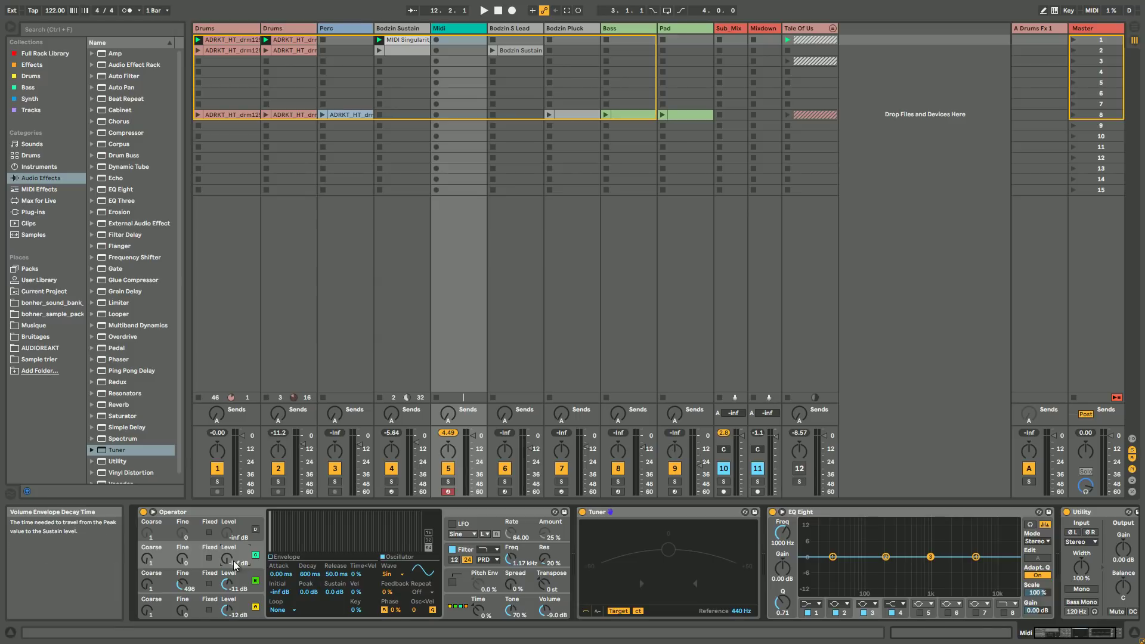
pyautogui.moveTo(228, 564); pyautogui.dragTo(228, 563)
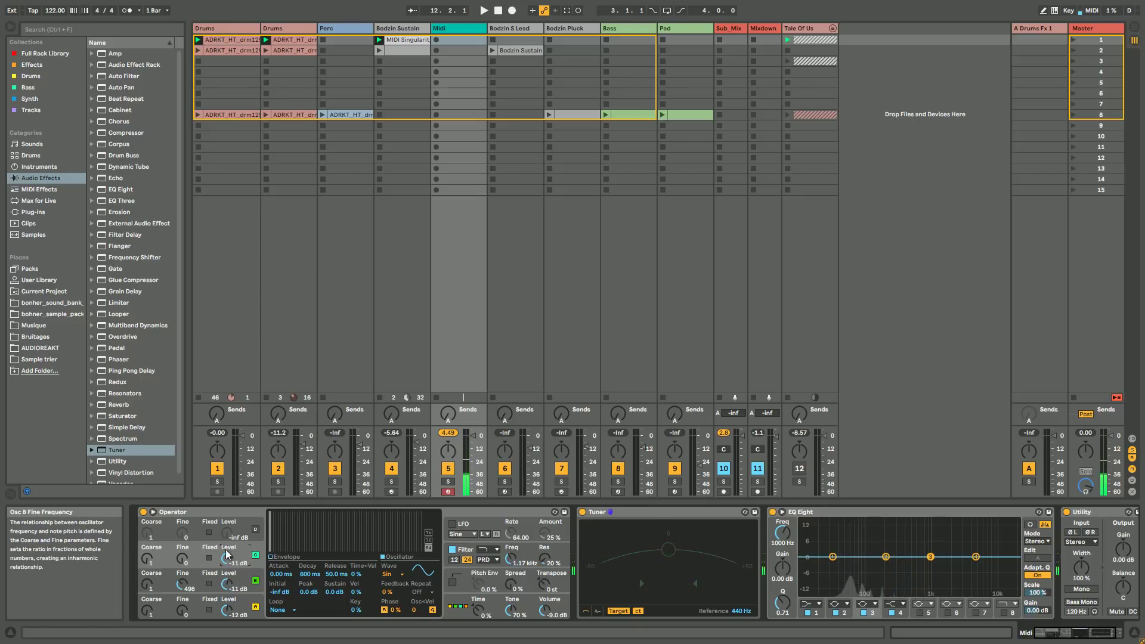
pyautogui.click(512, 560)
pyautogui.moveTo(512, 560); pyautogui.dragTo(512, 551)
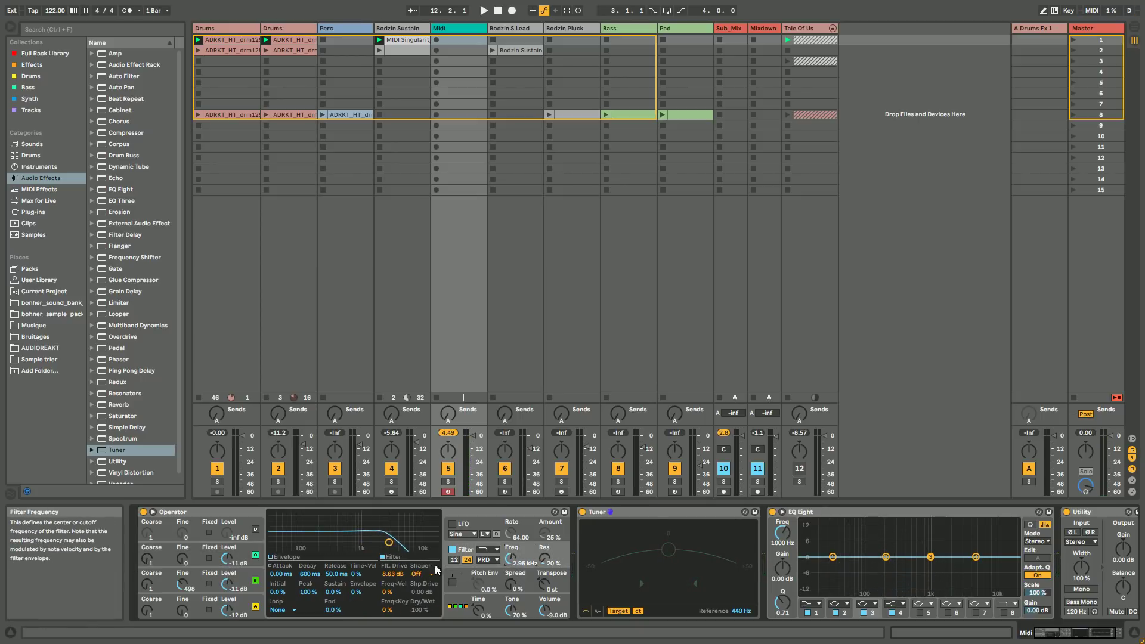
# - Switch on oscillator D with the Noise White waveform and set its level to -17 dB
pyautogui.click(255, 530)
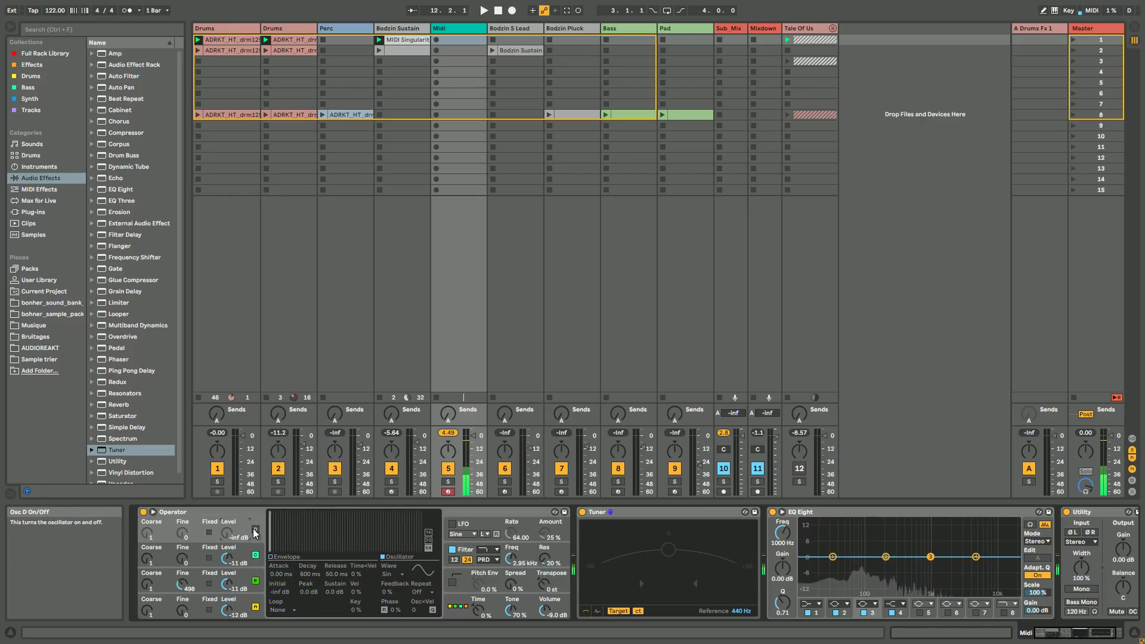
pyautogui.click(255, 529)
pyautogui.click(390, 573)
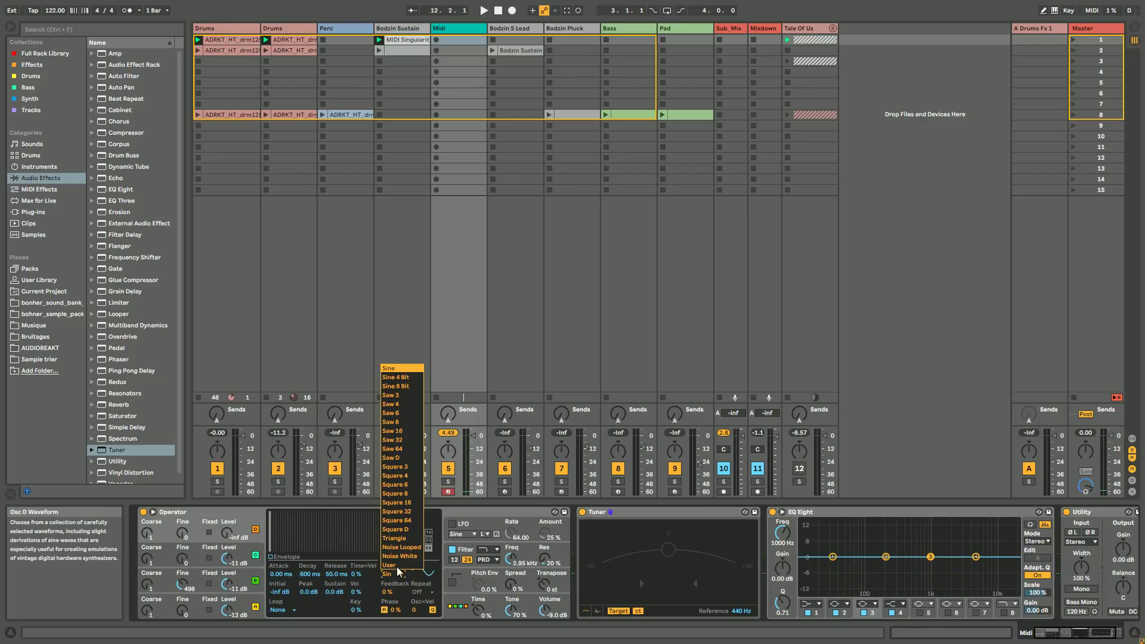
pyautogui.click(398, 560)
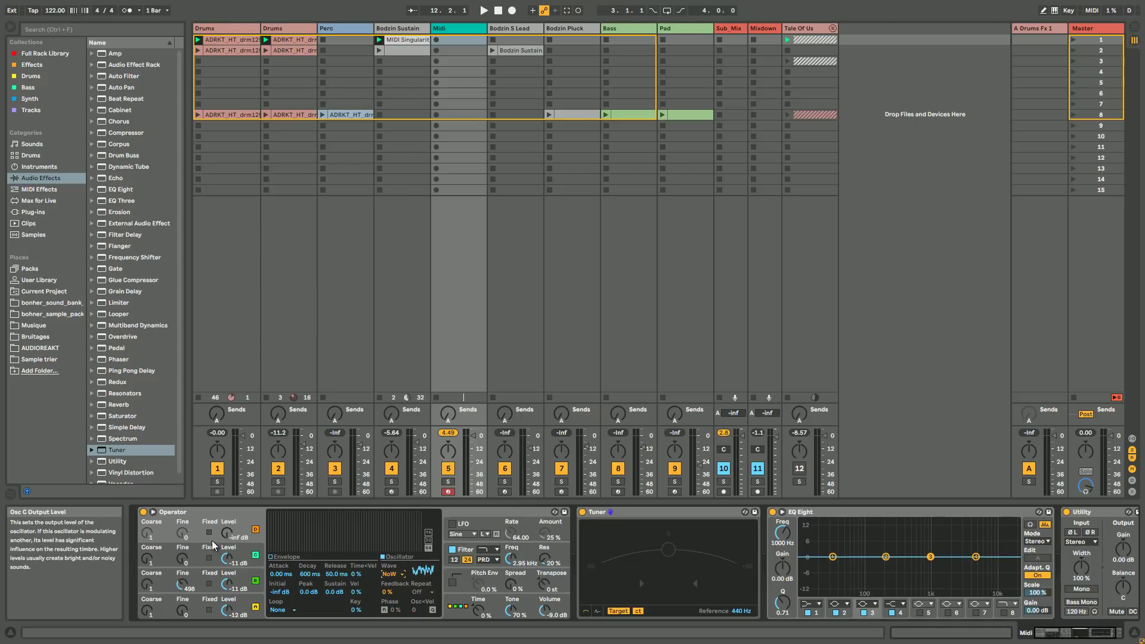
pyautogui.click(228, 557)
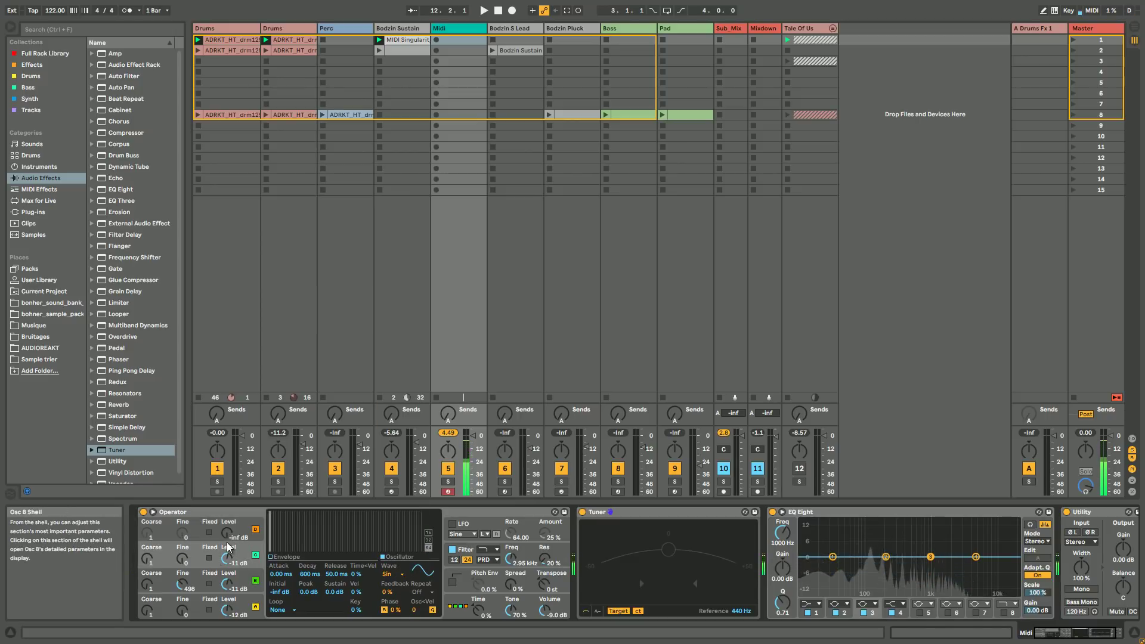
pyautogui.moveTo(230, 532); pyautogui.dragTo(229, 538)
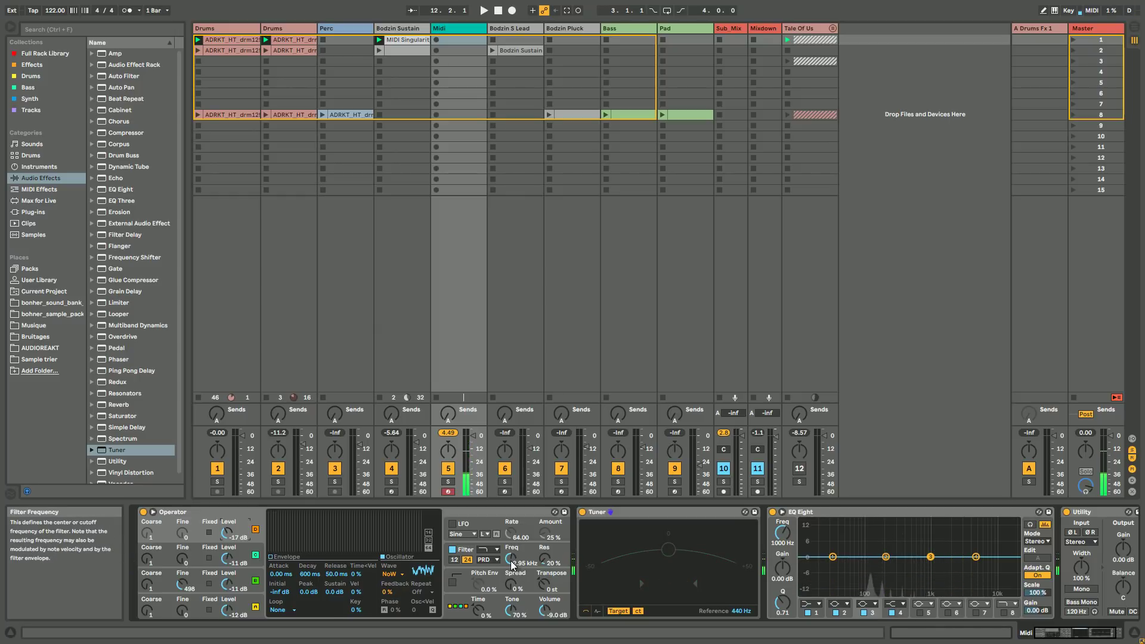
# - Sweep Operator's filter frequency while notes play and leave it at 2.67 kHz
pyautogui.moveTo(511, 560); pyautogui.dragTo(512, 531)
pyautogui.scroll(-8, 510, 560)
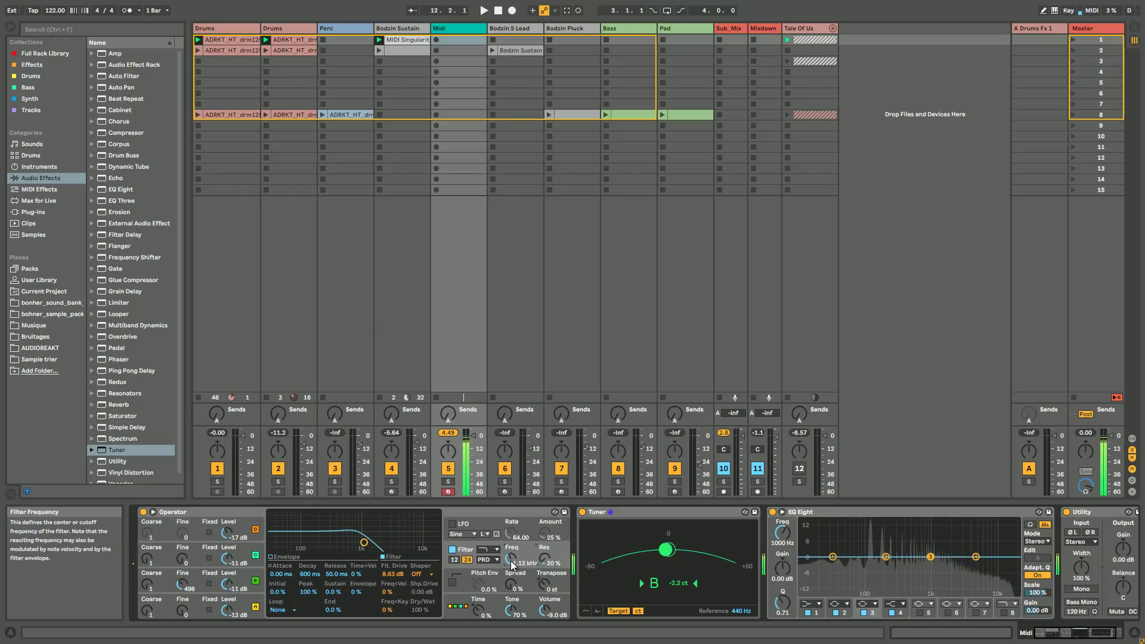
pyautogui.scroll(-2, 510, 561)
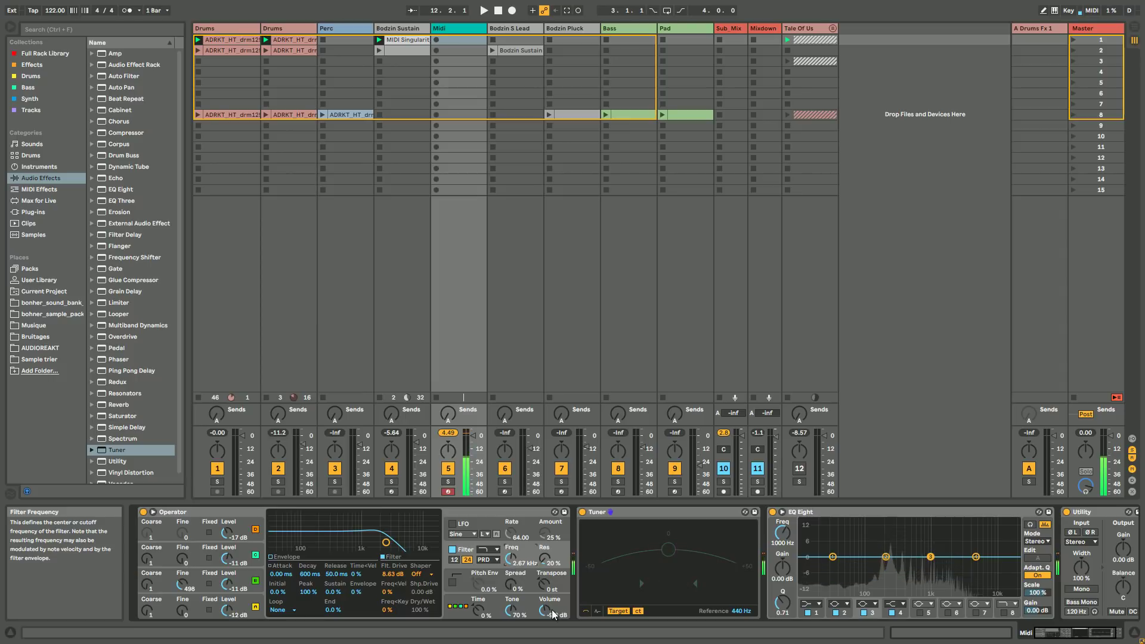
# - Copy the Saturator, Ping Pong Delay and bohner_reverb_med_01 devices from the Bodzin Sustain rack to the Midi track, directly after Operator
pyautogui.click(420, 29)
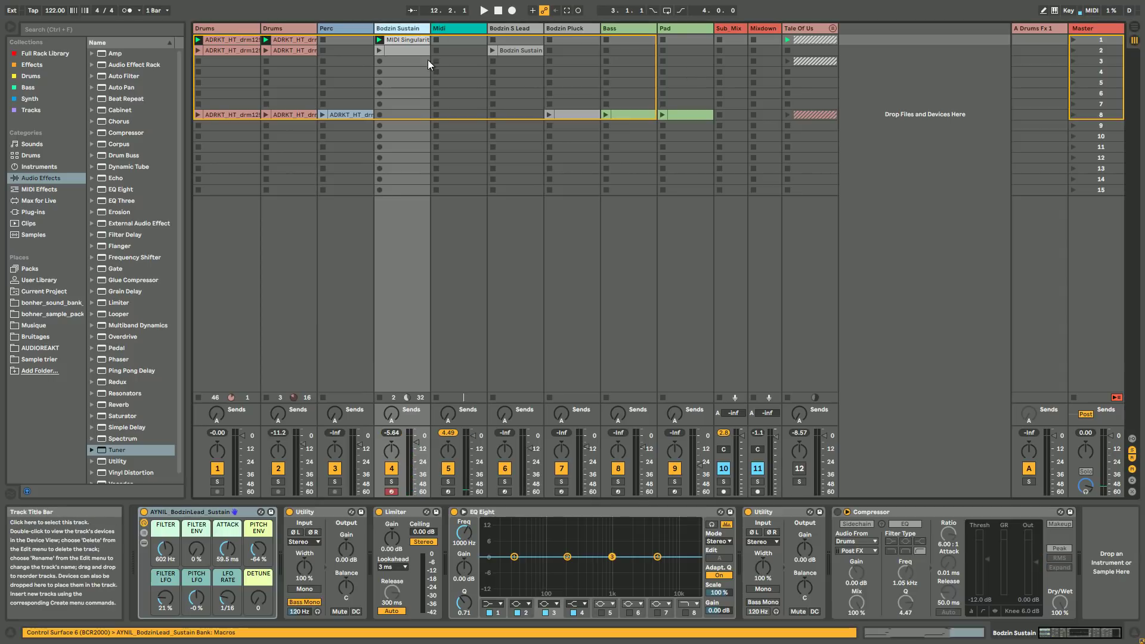
pyautogui.click(145, 543)
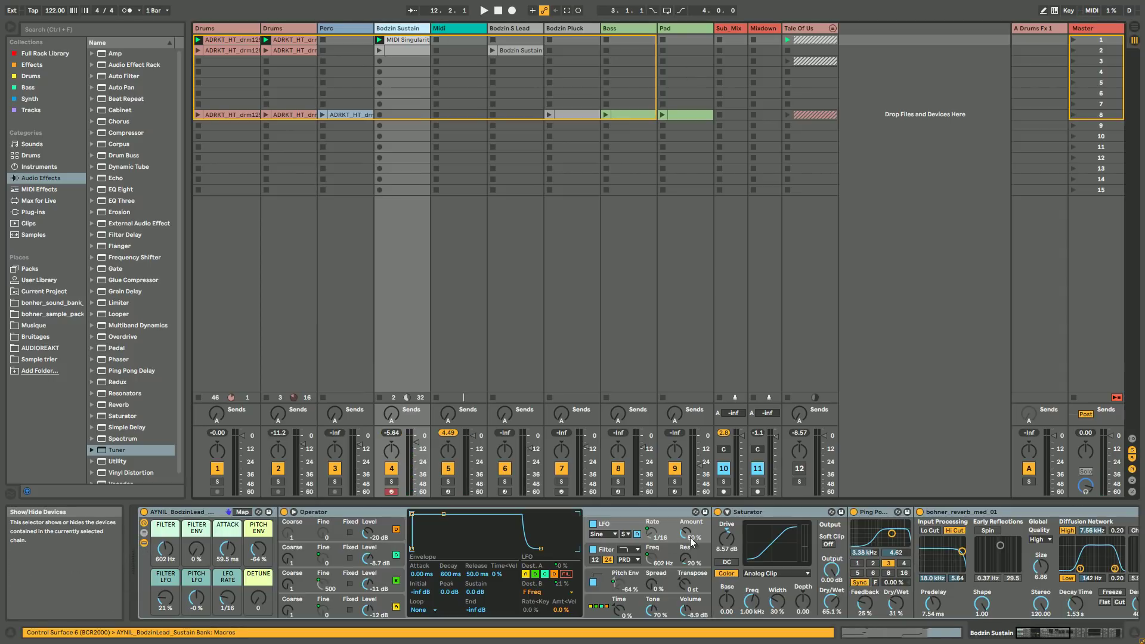
pyautogui.click(786, 514)
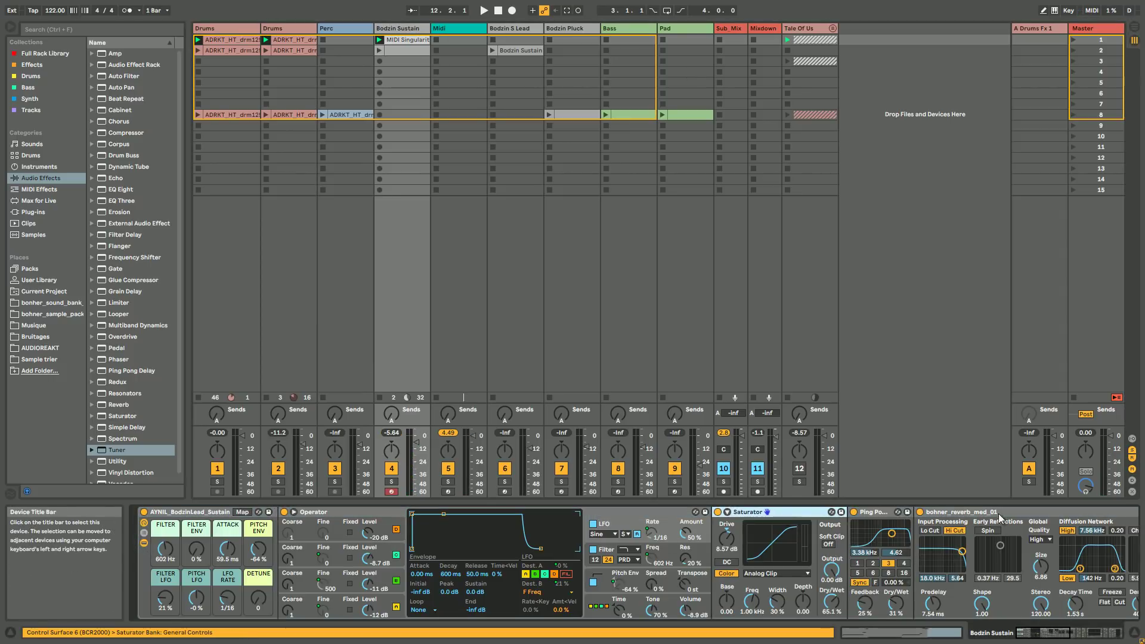
pyautogui.click(484, 81)
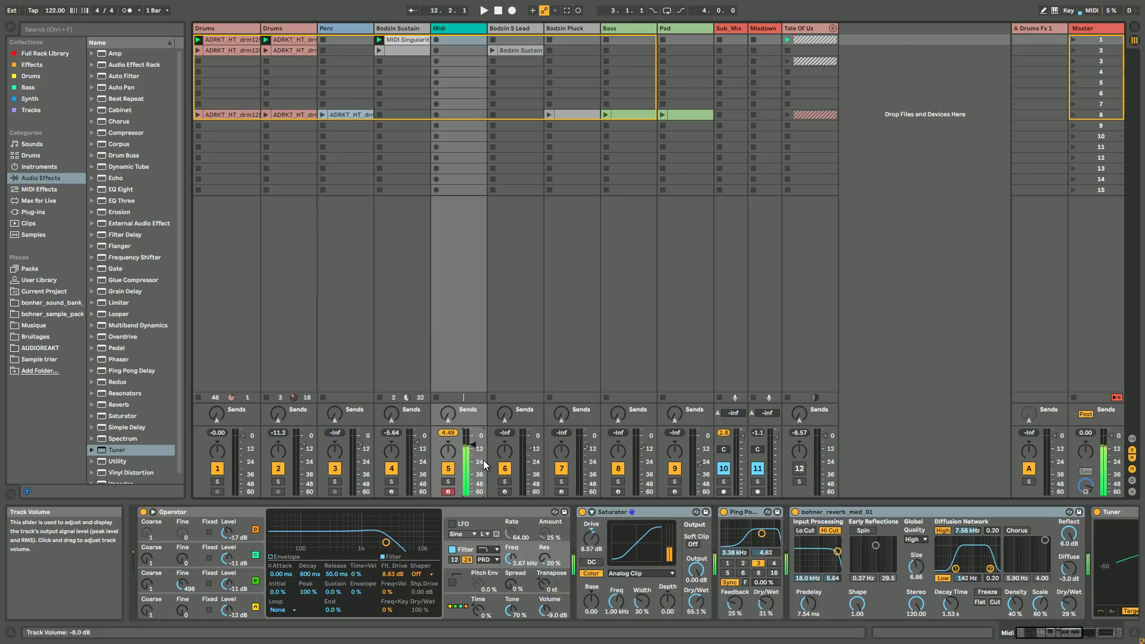
# - Turn on Operator's Glide with a time of 60.3 ms and lower the filter frequency to 1.18 kHz
pyautogui.click(466, 585)
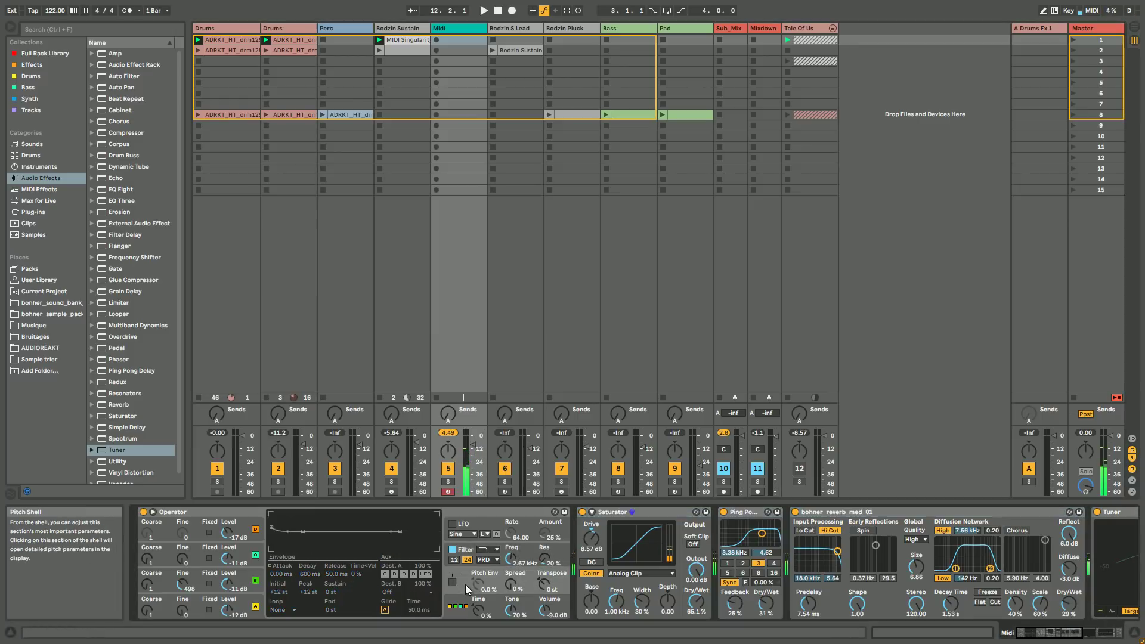
pyautogui.click(385, 610)
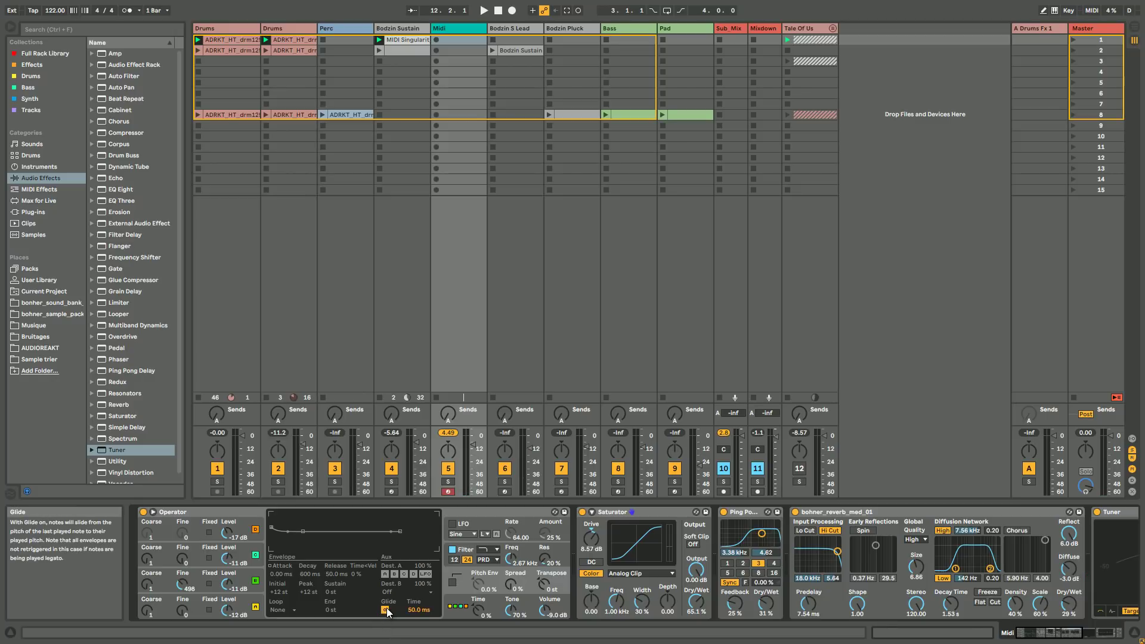
pyautogui.click(414, 613)
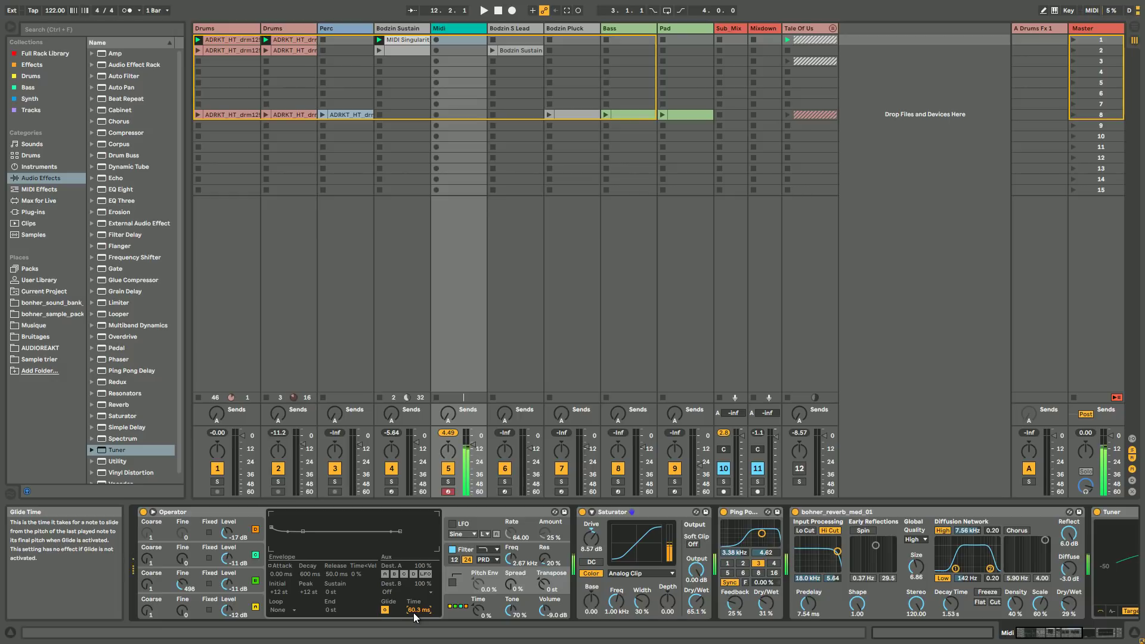
pyautogui.moveTo(510, 559); pyautogui.dragTo(510, 560)
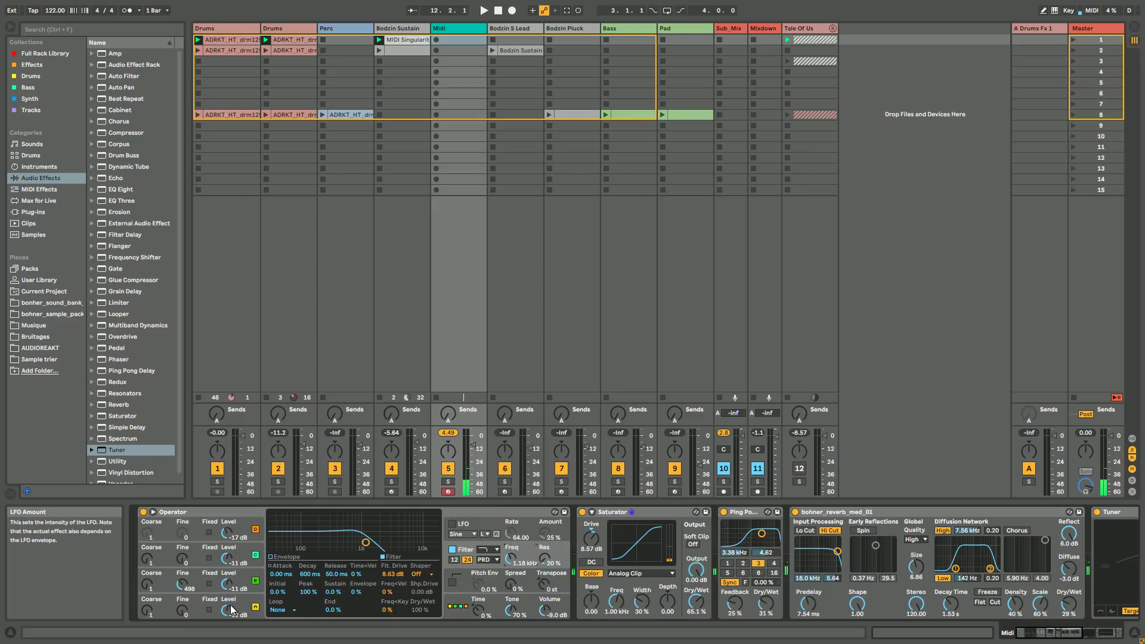
# - Examine the oscillator settings of the original Operator on the Bodzin Sustain track, one oscillator after another
pyautogui.click(397, 28)
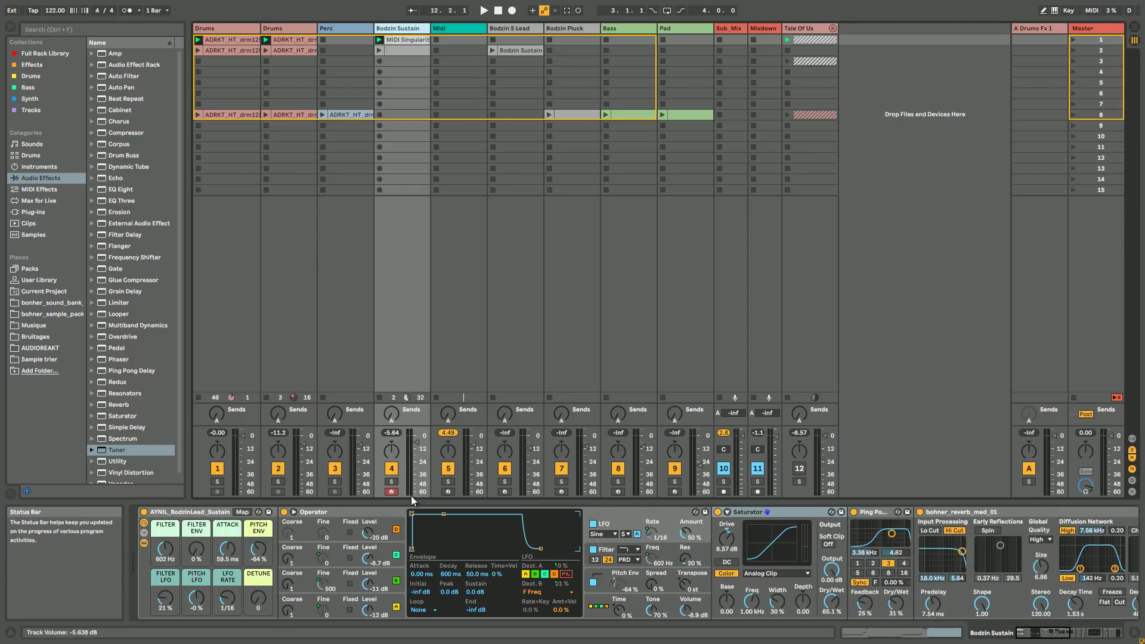
pyautogui.click(387, 590)
pyautogui.click(387, 535)
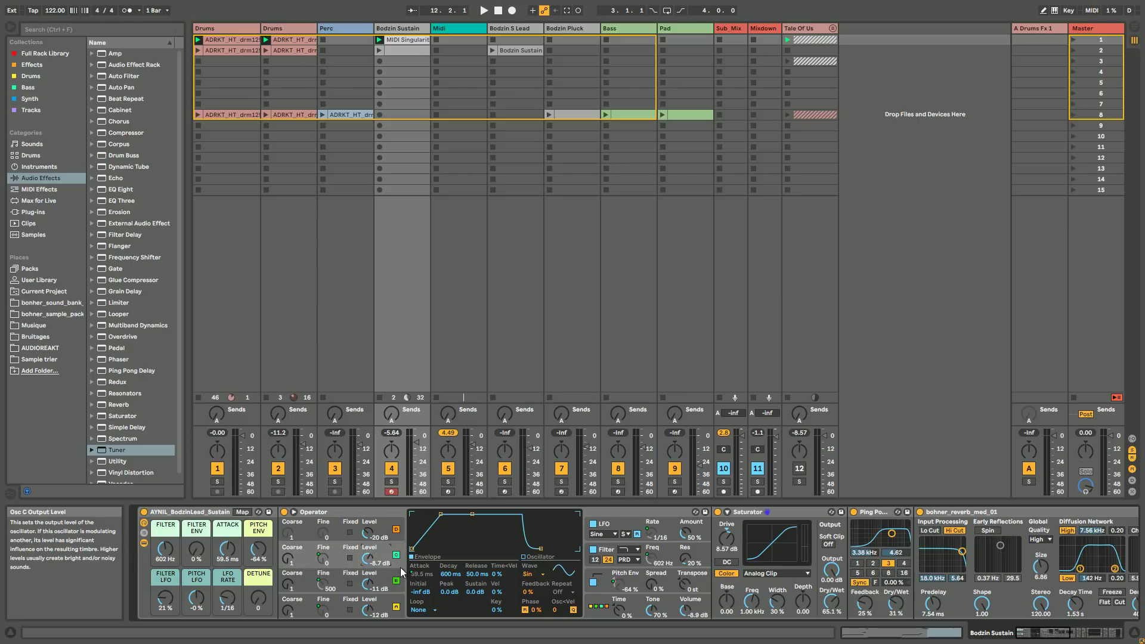
pyautogui.click(326, 586)
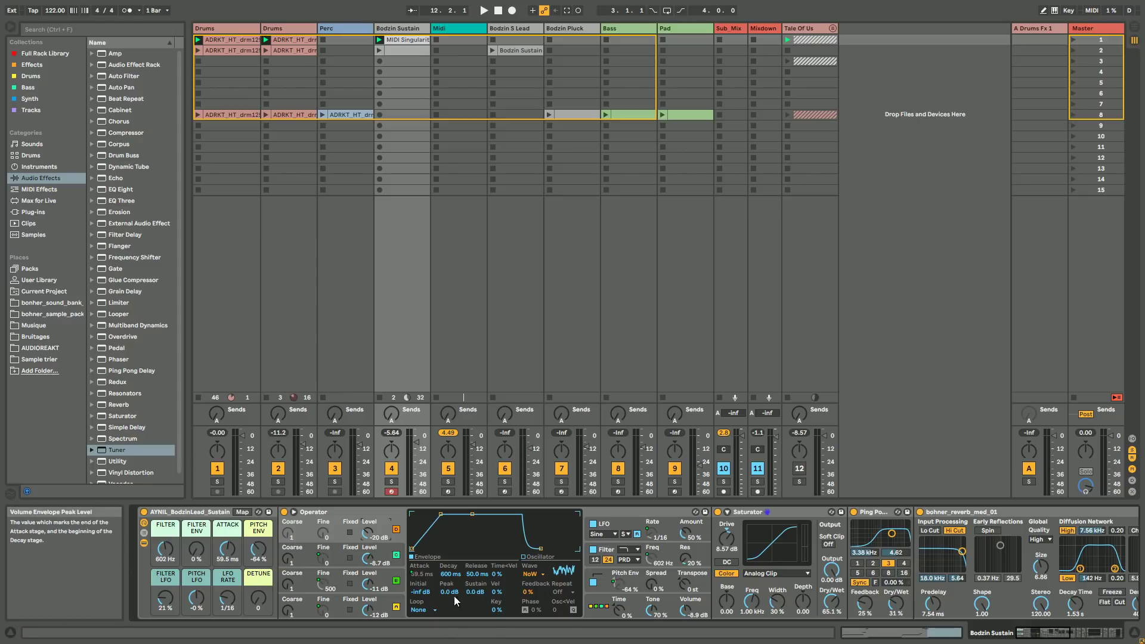
pyautogui.click(349, 610)
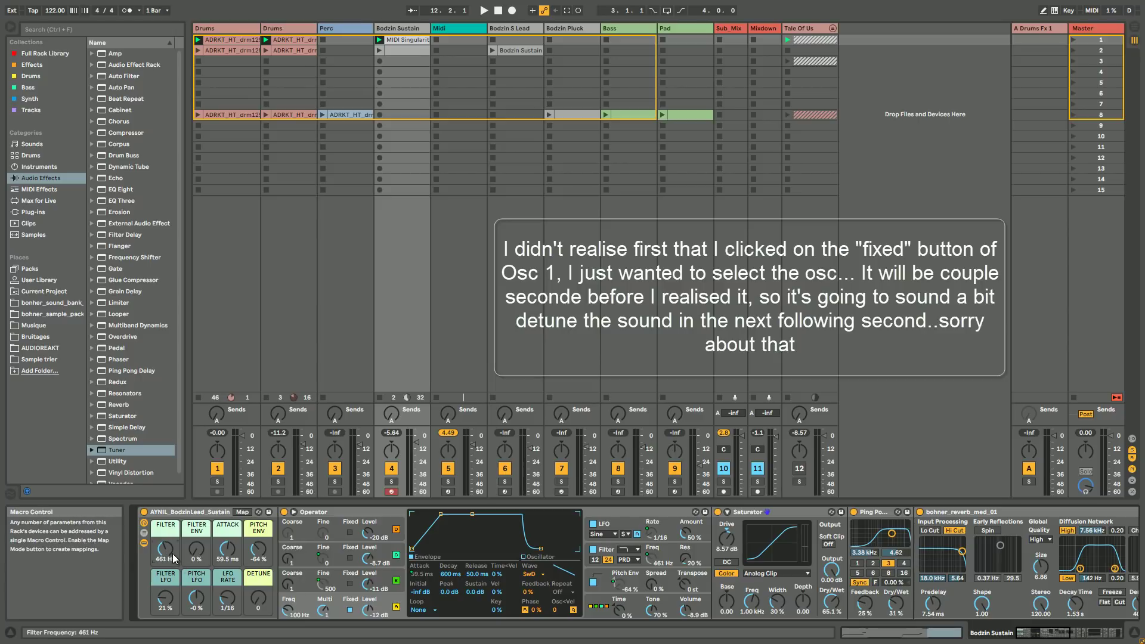
# - Set the rack's Filter macro to 159 Hz, Filter Env to 25 % and Attack to 519 ms
pyautogui.moveTo(173, 553); pyautogui.dragTo(173, 566)
pyautogui.scroll(5, 173, 552)
pyautogui.scroll(-3, 194, 557)
pyautogui.scroll(-5, 168, 558)
pyautogui.scroll(6, 231, 559)
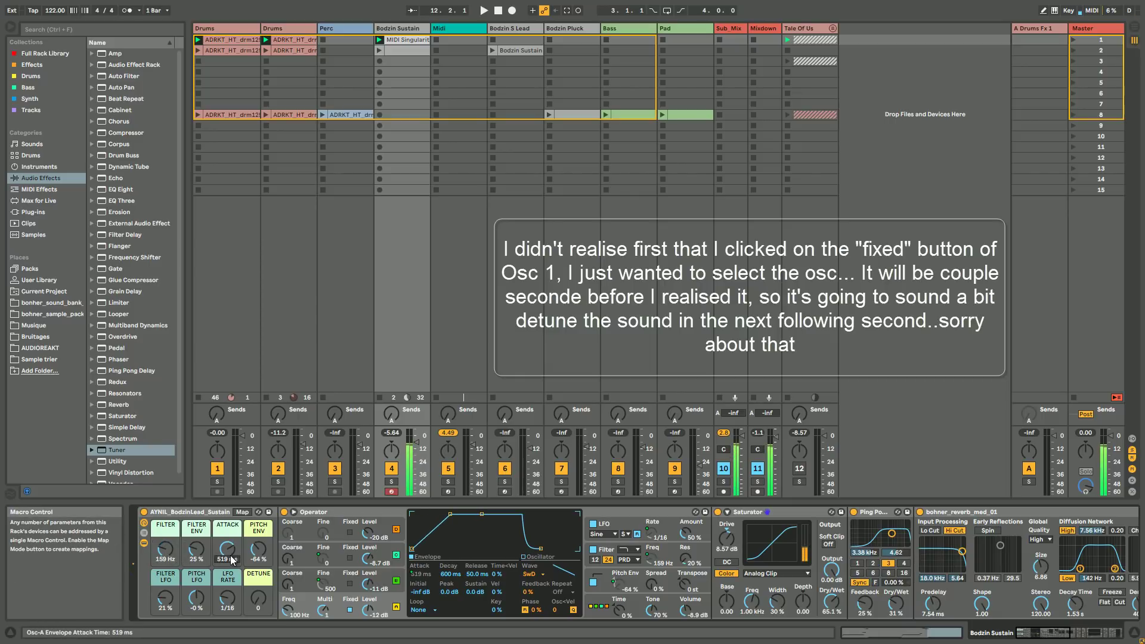
# - Set the rack's Filter LFO macro to 0 %, Filter Env to 43 % and Attack to 23.9 ms
pyautogui.scroll(-5, 168, 602)
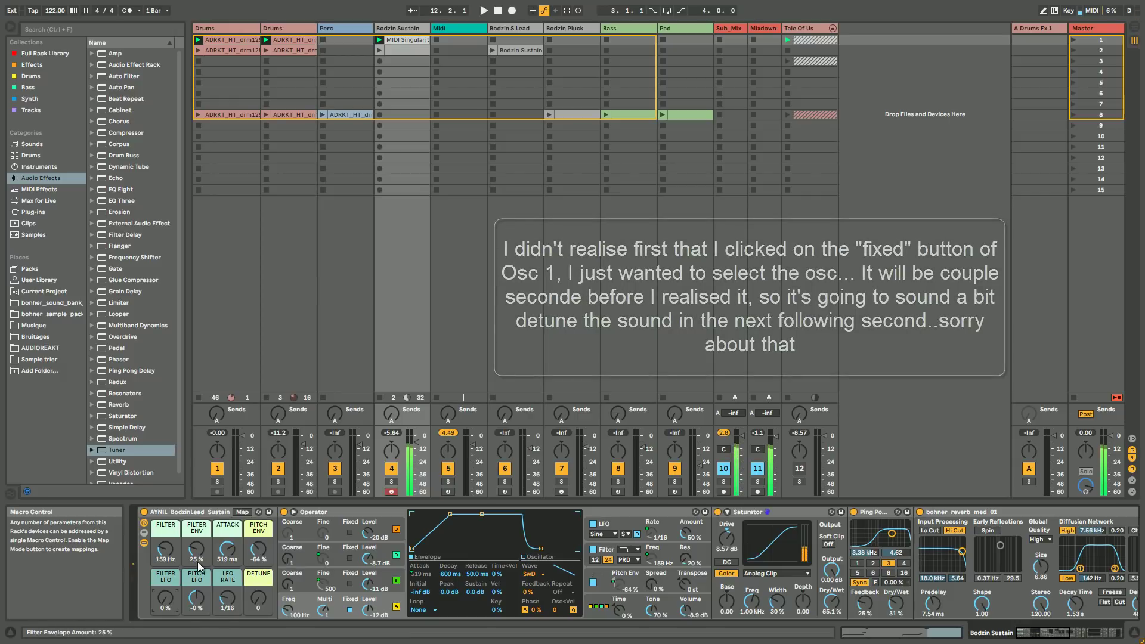
pyautogui.scroll(6, 201, 552)
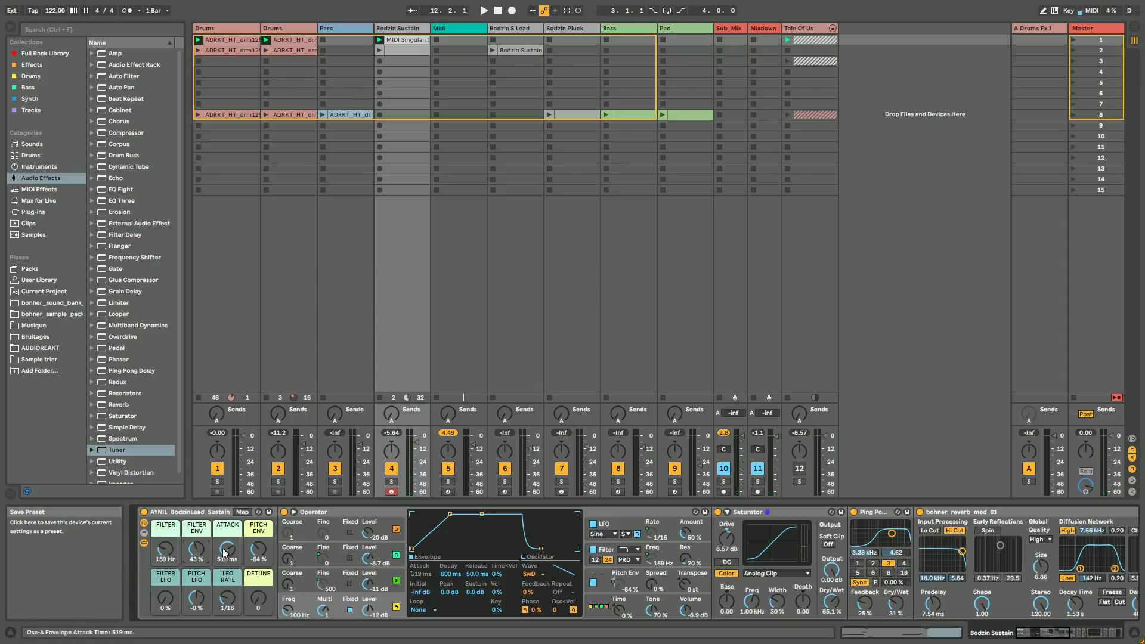
pyautogui.scroll(-10, 227, 550)
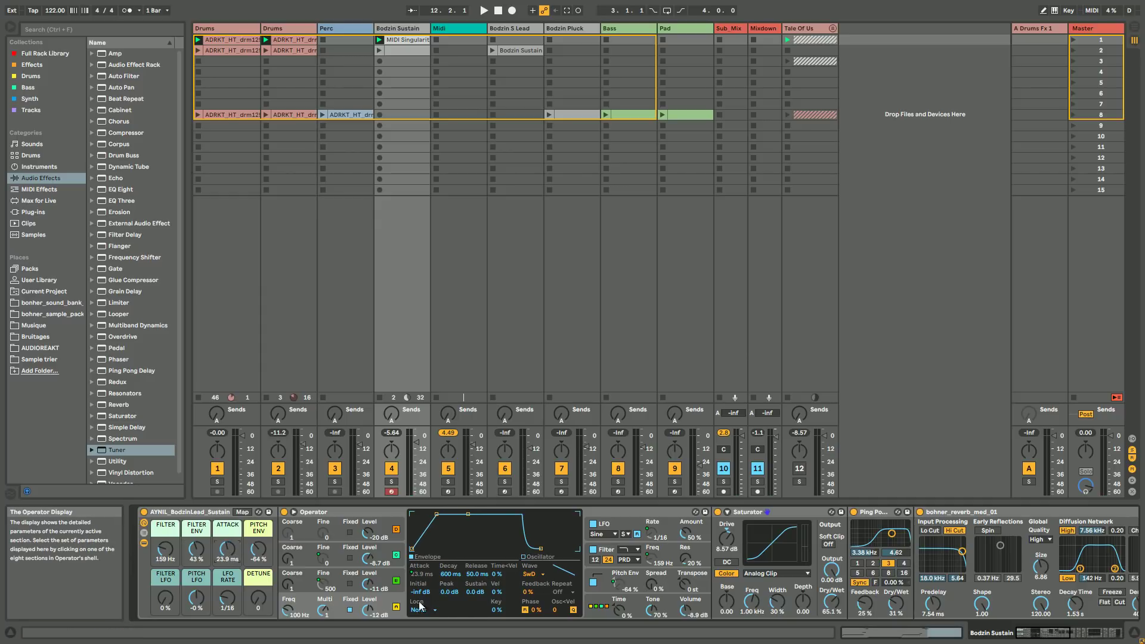
# - Show the settings of Operator's oscillators and filter, and reduce the rack's Attack macro to 0.00 ms
pyautogui.click(384, 576)
pyautogui.click(383, 538)
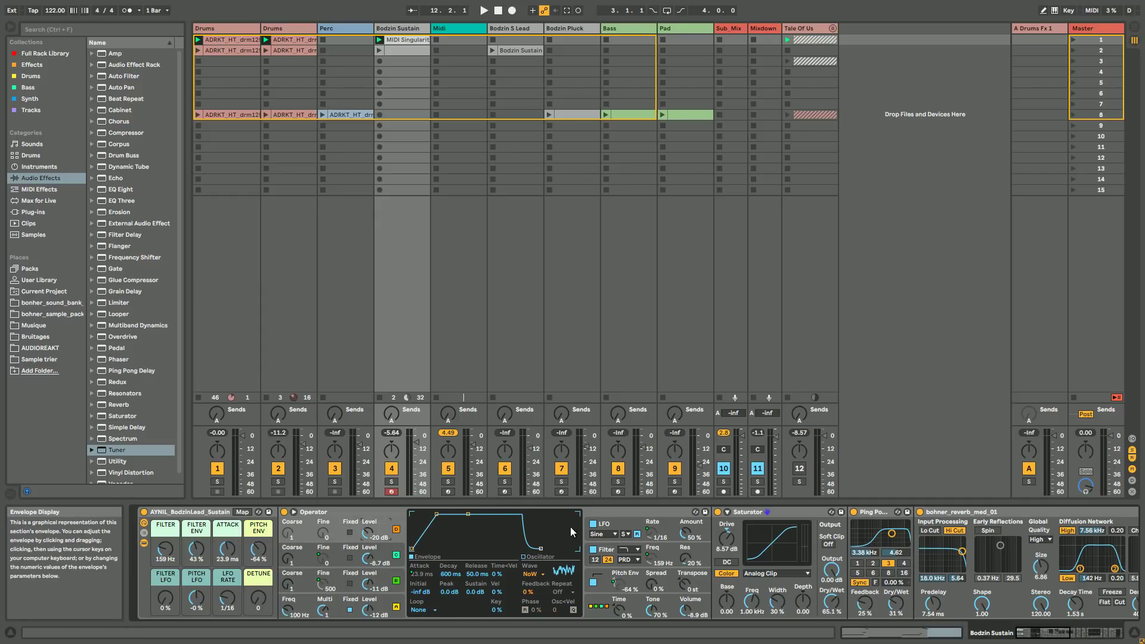
pyautogui.click(616, 553)
pyautogui.scroll(-1, 230, 551)
pyautogui.scroll(-3, 230, 551)
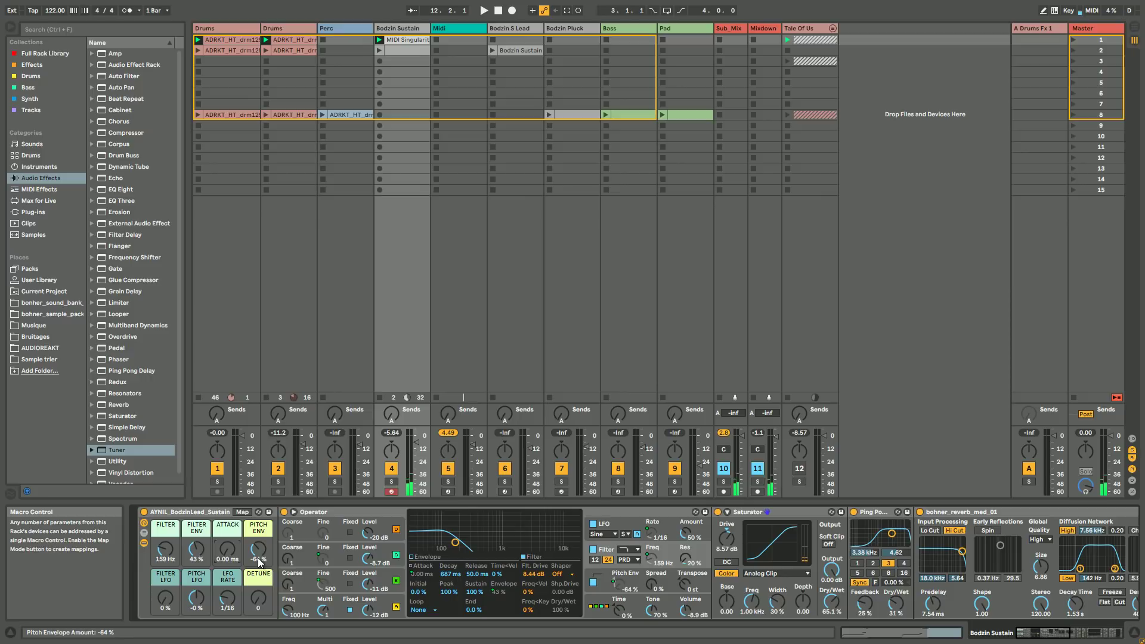
# - Switch off the fixed frequency of oscillator A and reset the Pitch Env macro to 0.0 %
pyautogui.click(349, 609)
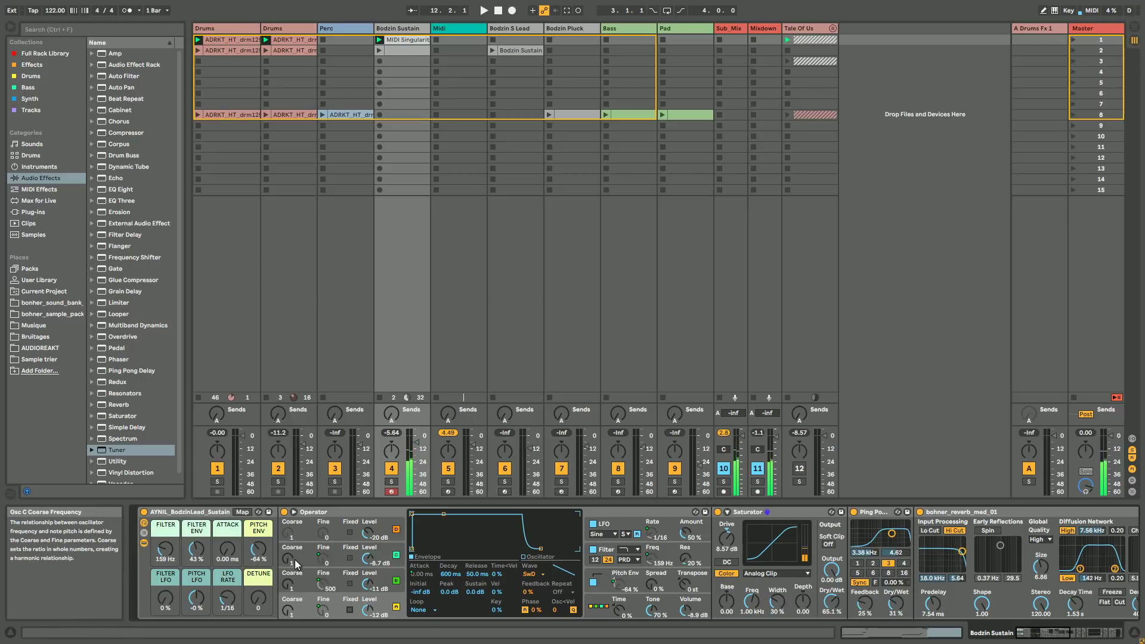
pyautogui.click(257, 559)
pyautogui.press('Delete')
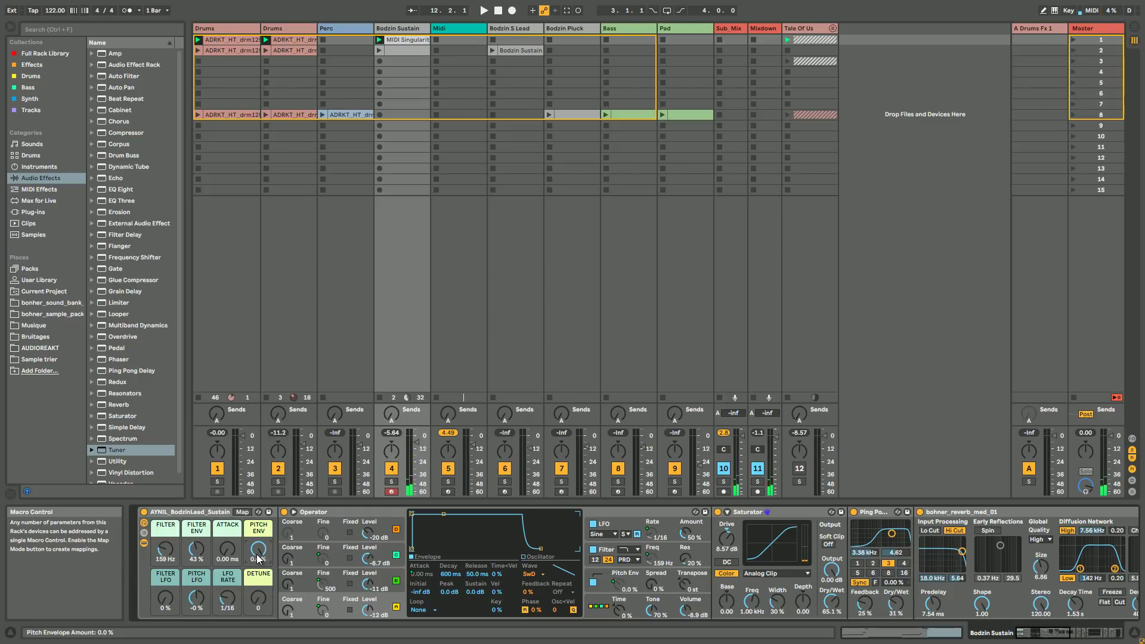
# - Lower the Pitch Env macro gradually to -67 % while playing notes
pyautogui.scroll(-5, 264, 552)
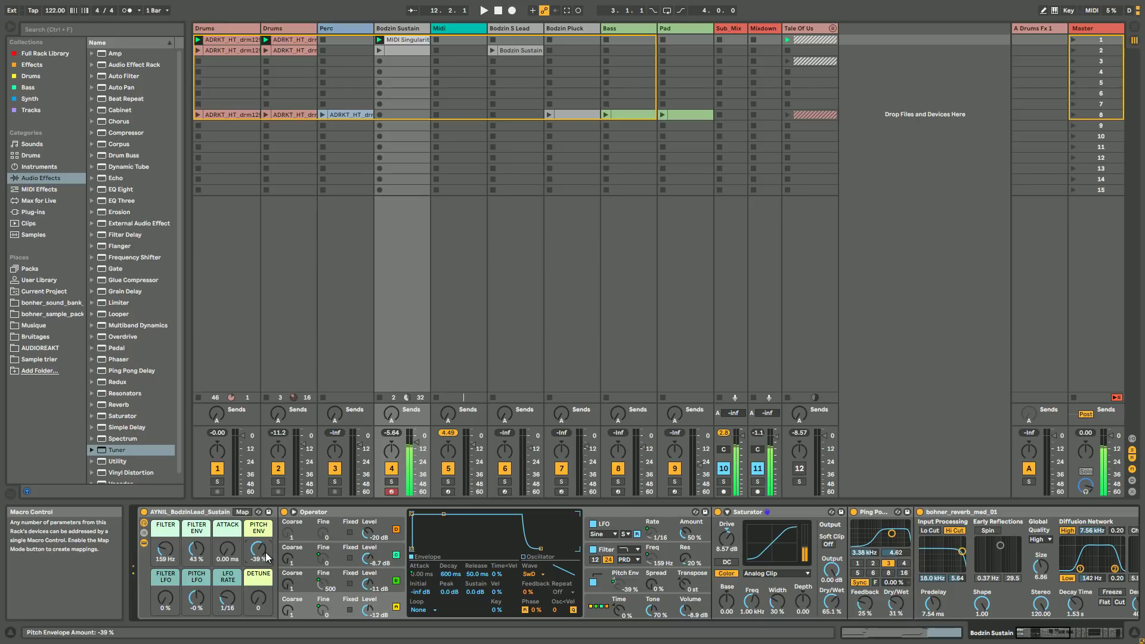
pyautogui.scroll(-3, 266, 552)
pyautogui.scroll(-6, 266, 552)
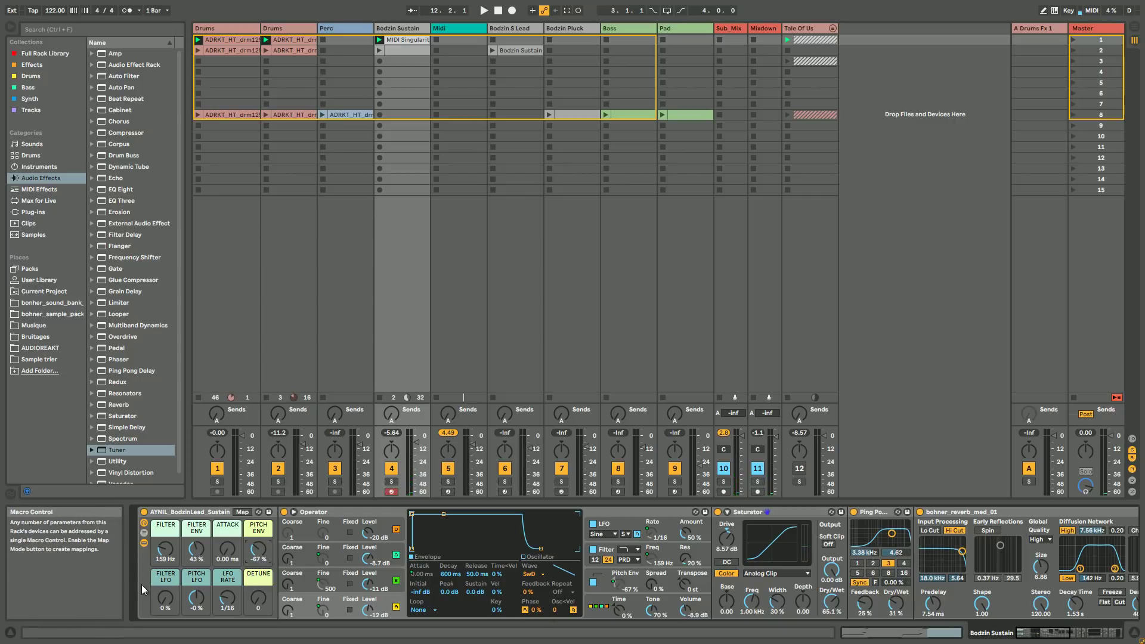
# - Display the LFO settings, try the Filter LFO macro at up to 79 % and return it to 0 %
pyautogui.click(630, 523)
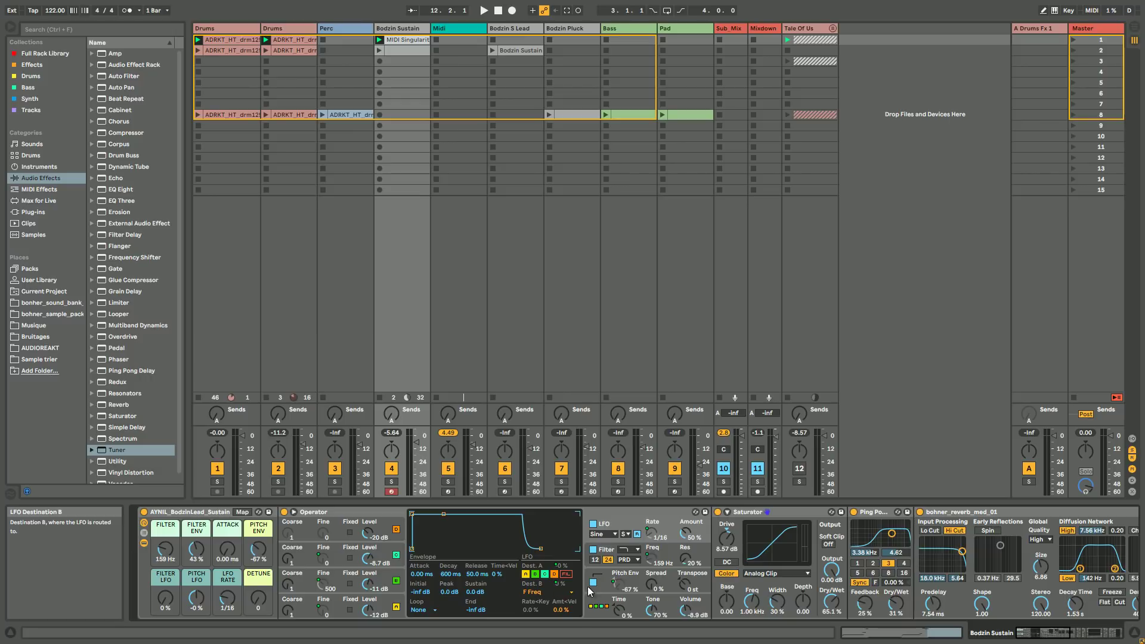
pyautogui.click(166, 602)
pyautogui.moveTo(166, 601); pyautogui.dragTo(167, 601)
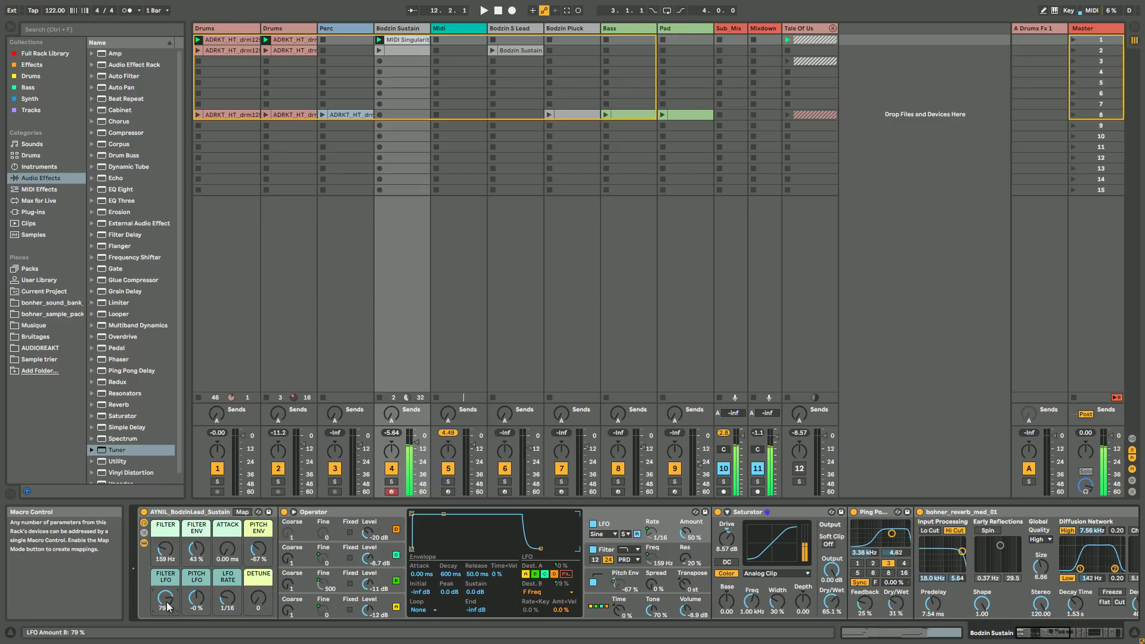
pyautogui.moveTo(167, 607); pyautogui.dragTo(168, 620)
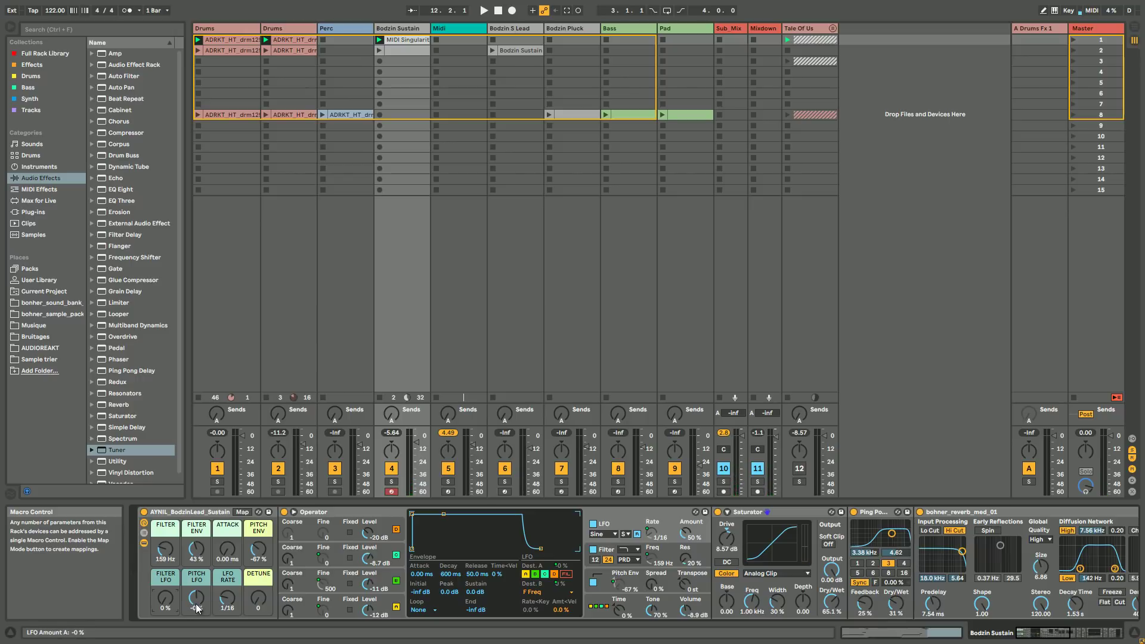
# - Vary the Pitch LFO and LFO Rate macros while playing, leaving Pitch LFO at 1 % and LFO Rate at 1/16
pyautogui.scroll(3, 196, 608)
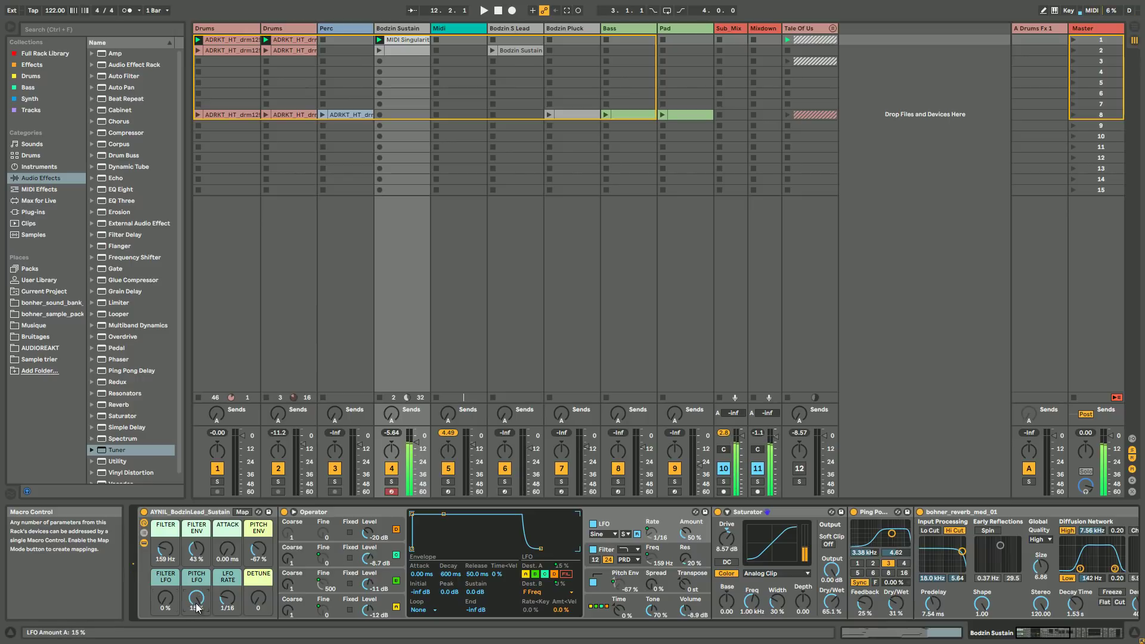
pyautogui.scroll(-3, 196, 608)
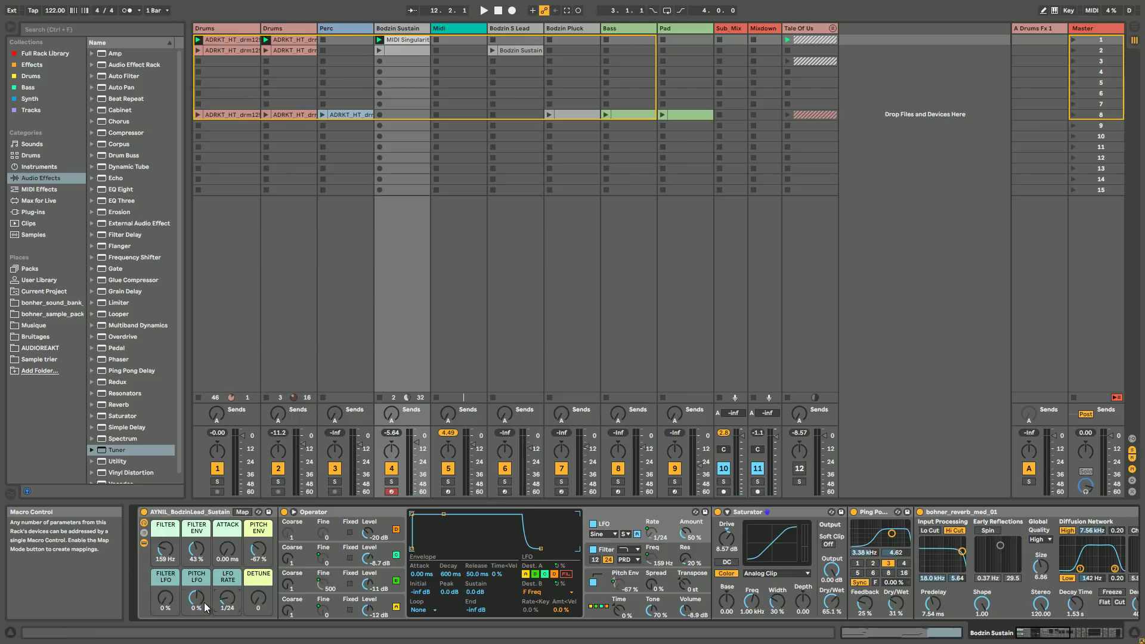
pyautogui.scroll(5, 197, 599)
pyautogui.scroll(-2, 203, 604)
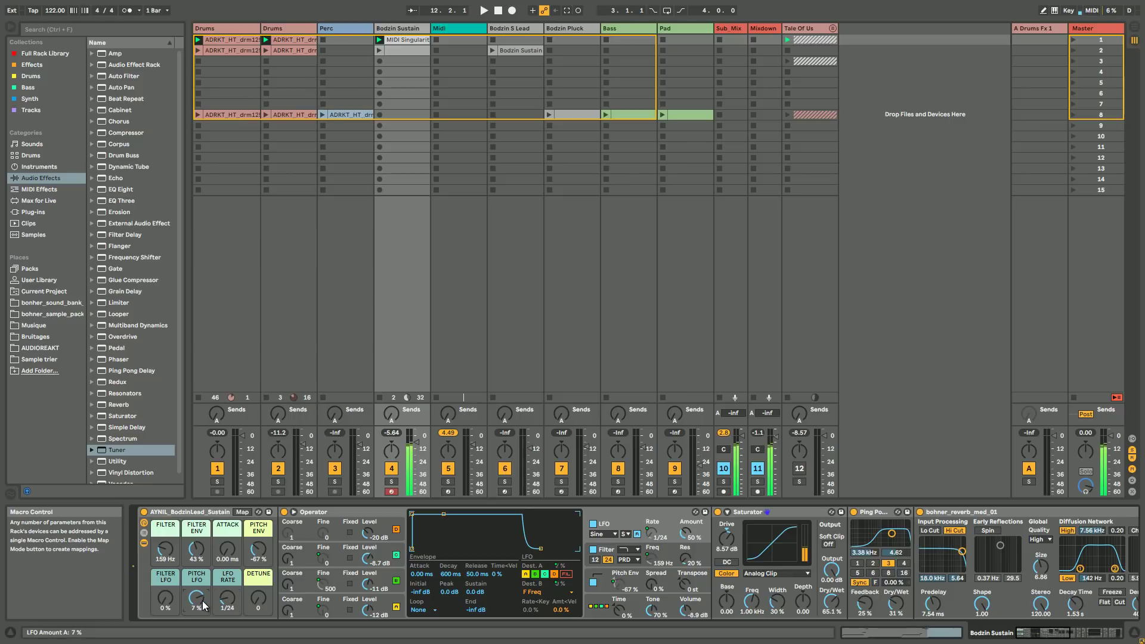
pyautogui.scroll(-2, 227, 599)
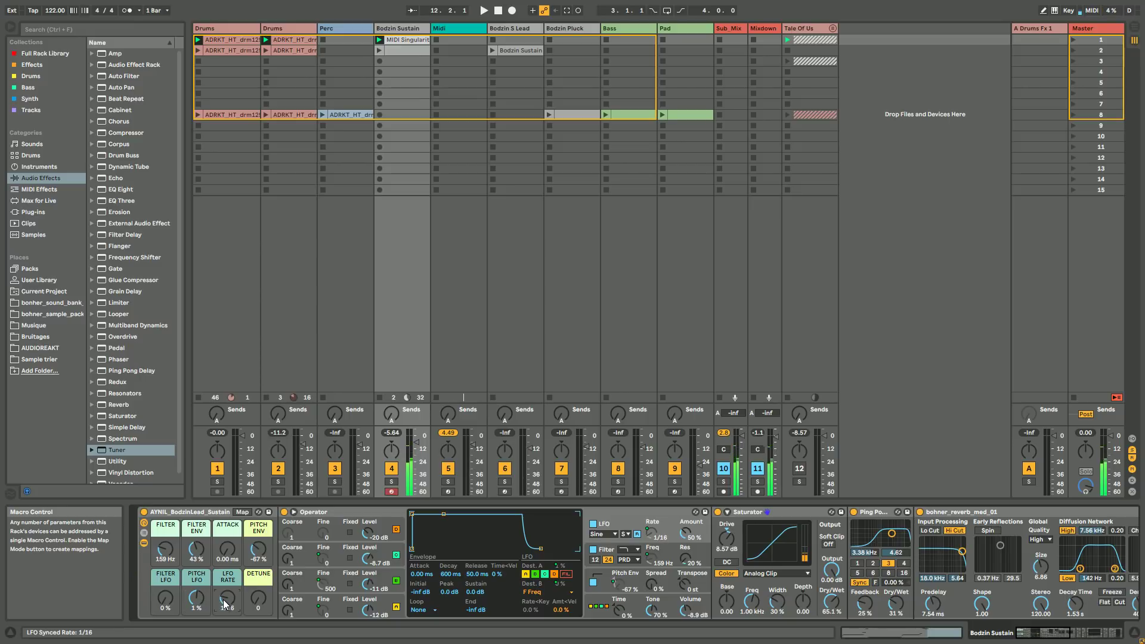
pyautogui.scroll(-2, 164, 602)
# - Try the Filter LFO macro at 10 %, return it to 0 % and raise the Filter macro to 536 Hz
pyautogui.scroll(5, 173, 605)
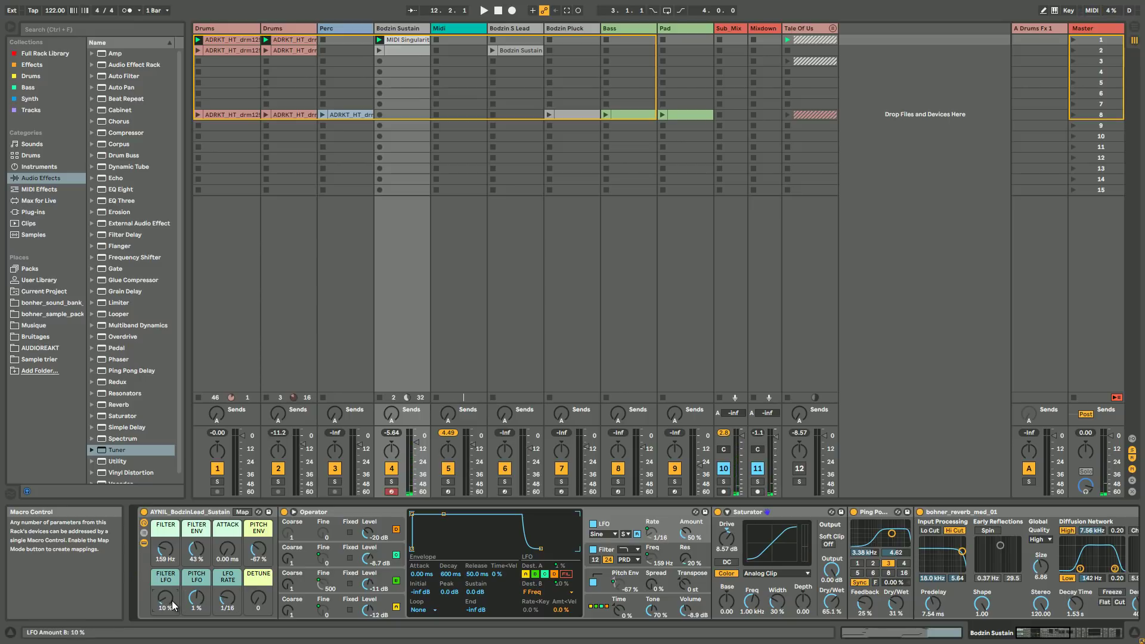
pyautogui.scroll(-1, 173, 605)
pyautogui.scroll(-2, 228, 601)
pyautogui.moveTo(165, 598); pyautogui.dragTo(166, 639)
pyautogui.moveTo(166, 551); pyautogui.dragTo(165, 530)
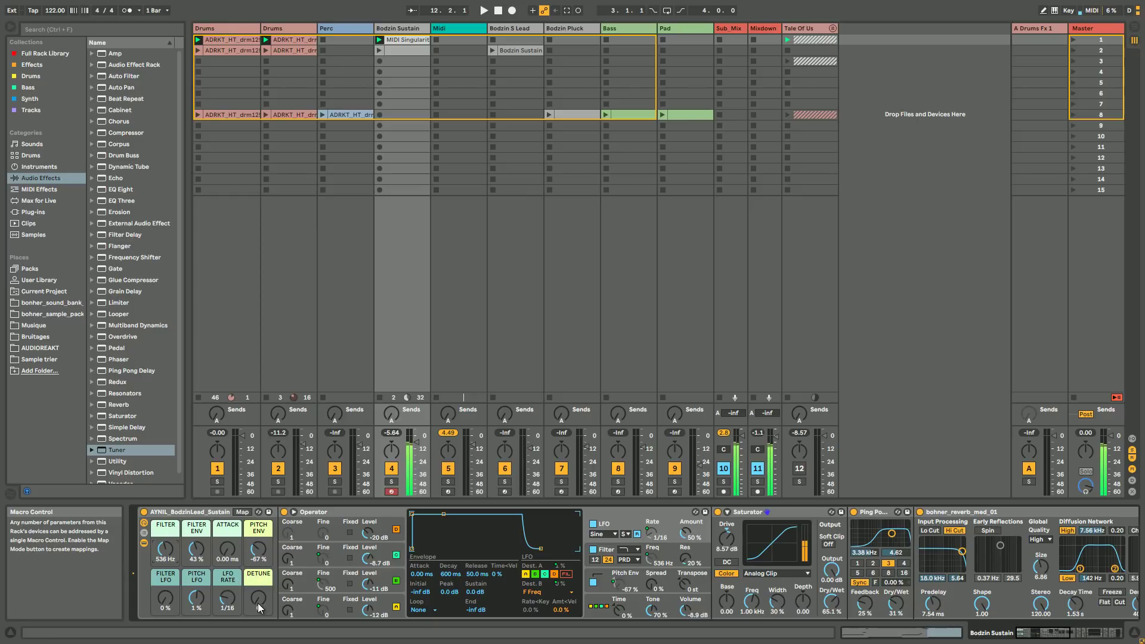
# - Set the rack's Filter macro to 935 Hz, Detune to 56 and Pitch Env to -42 %
pyautogui.moveTo(170, 548); pyautogui.dragTo(168, 555)
pyautogui.moveTo(261, 606); pyautogui.dragTo(261, 603)
pyautogui.moveTo(169, 559); pyautogui.dragTo(168, 554)
pyautogui.moveTo(259, 561); pyautogui.dragTo(259, 557)
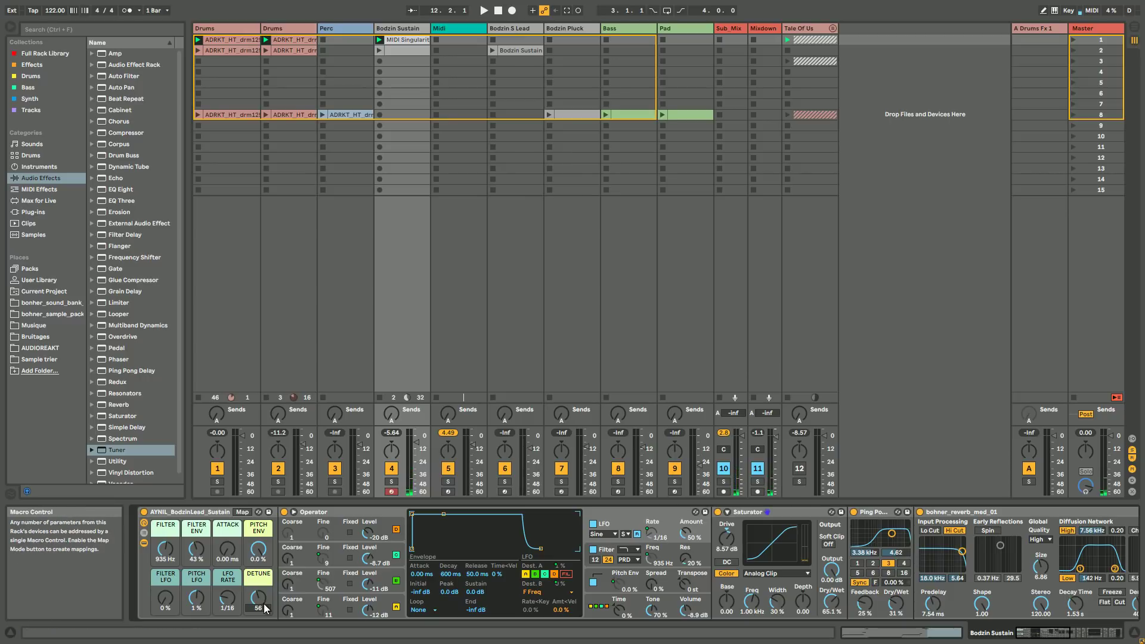
pyautogui.moveTo(258, 558); pyautogui.dragTo(258, 560)
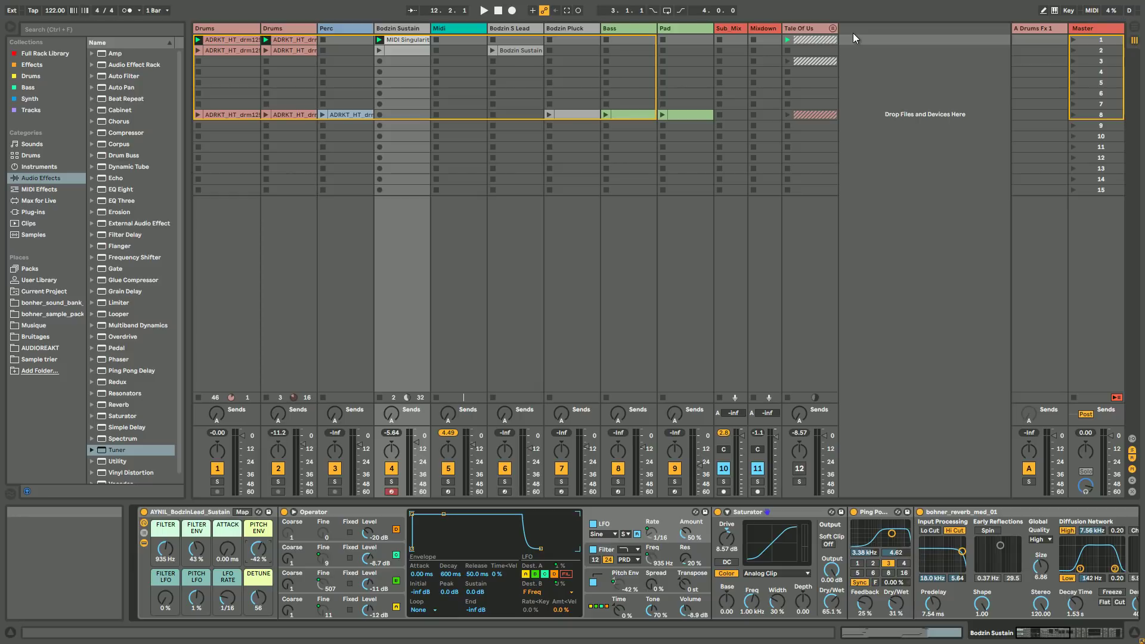
# - Launch scene 2 and mute the Bodzin S Lead track
pyautogui.click(1071, 52)
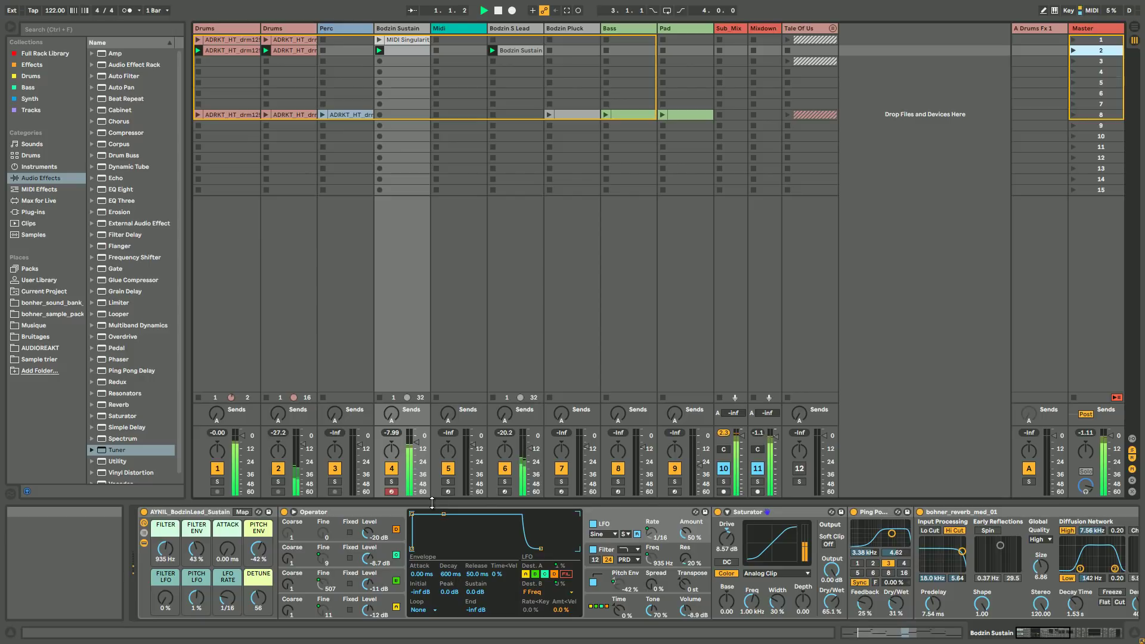
pyautogui.click(503, 470)
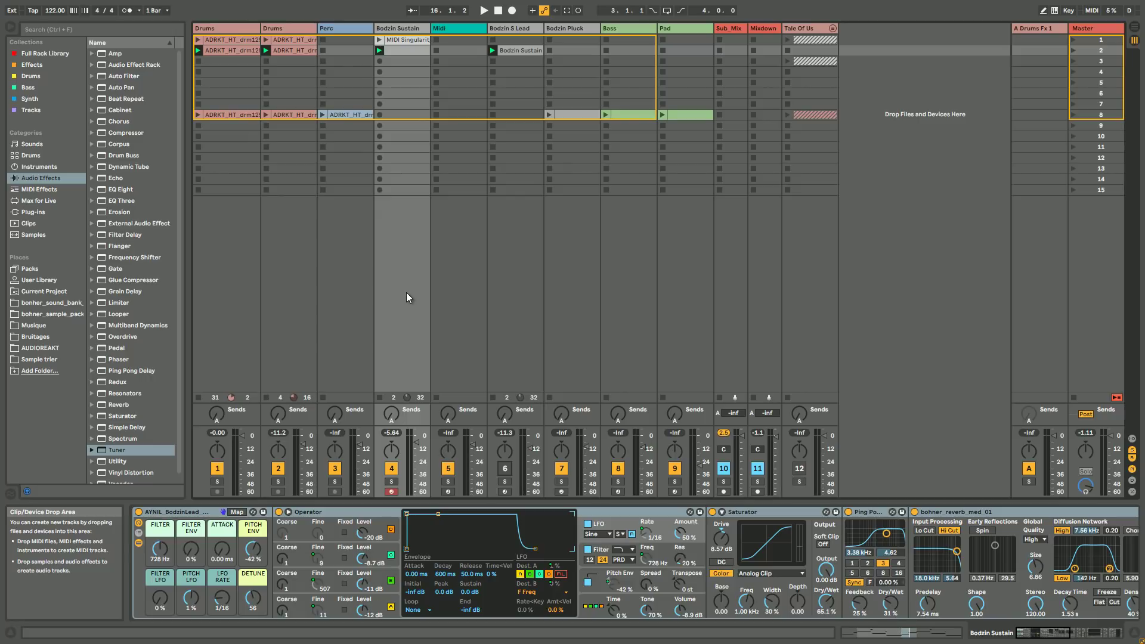
# - Arm and unmute the Bodzin S Lead track and play it, setting Filter to 180 Hz, Filter LFO to 8 %, Pitch LFO to 0 % and LFO Rate to 1/12
pyautogui.click(447, 492)
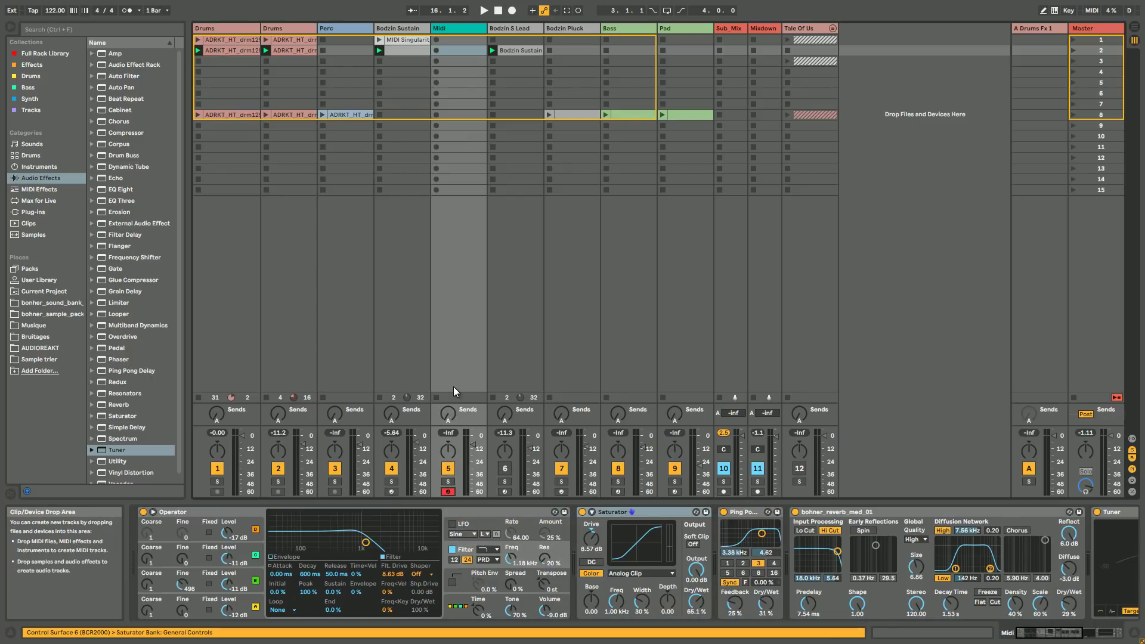
pyautogui.click(504, 491)
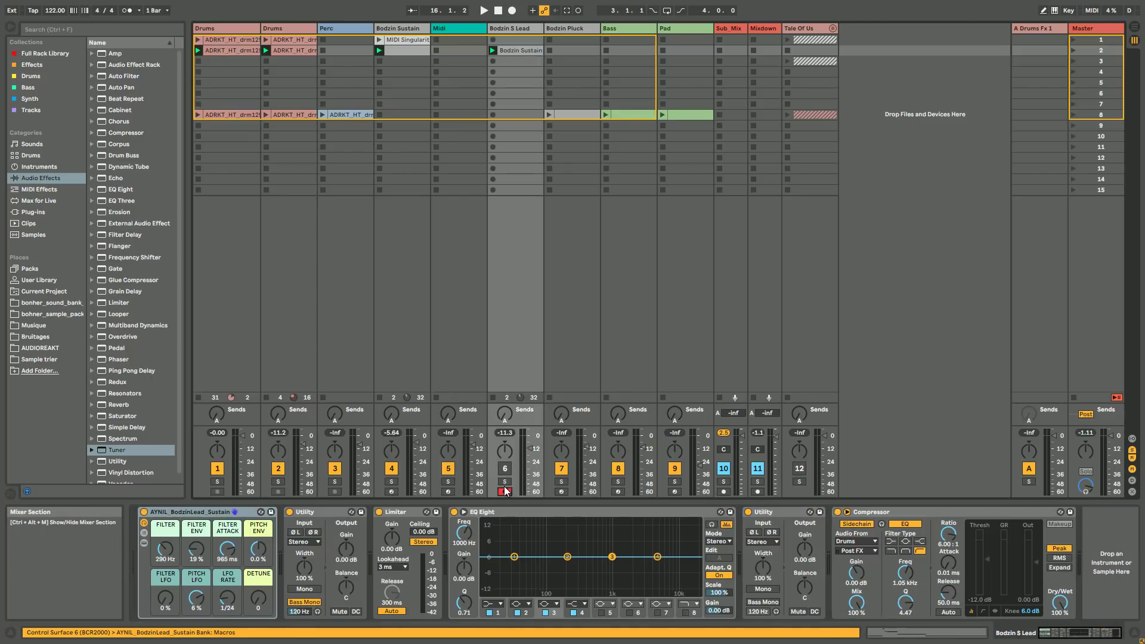
pyautogui.click(504, 481)
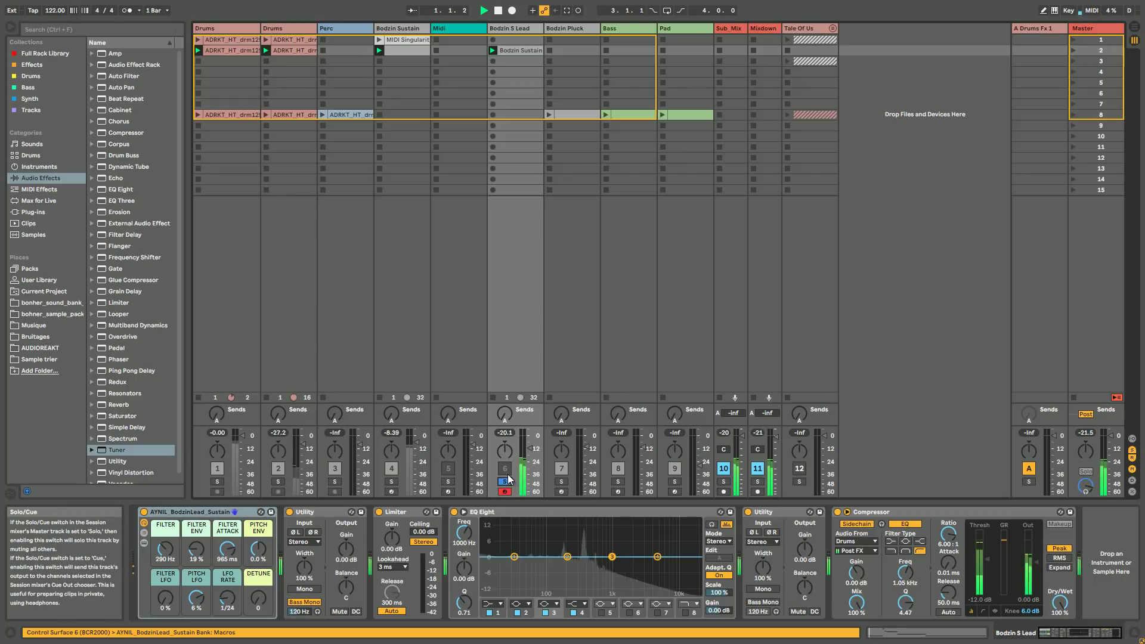
pyautogui.click(504, 481)
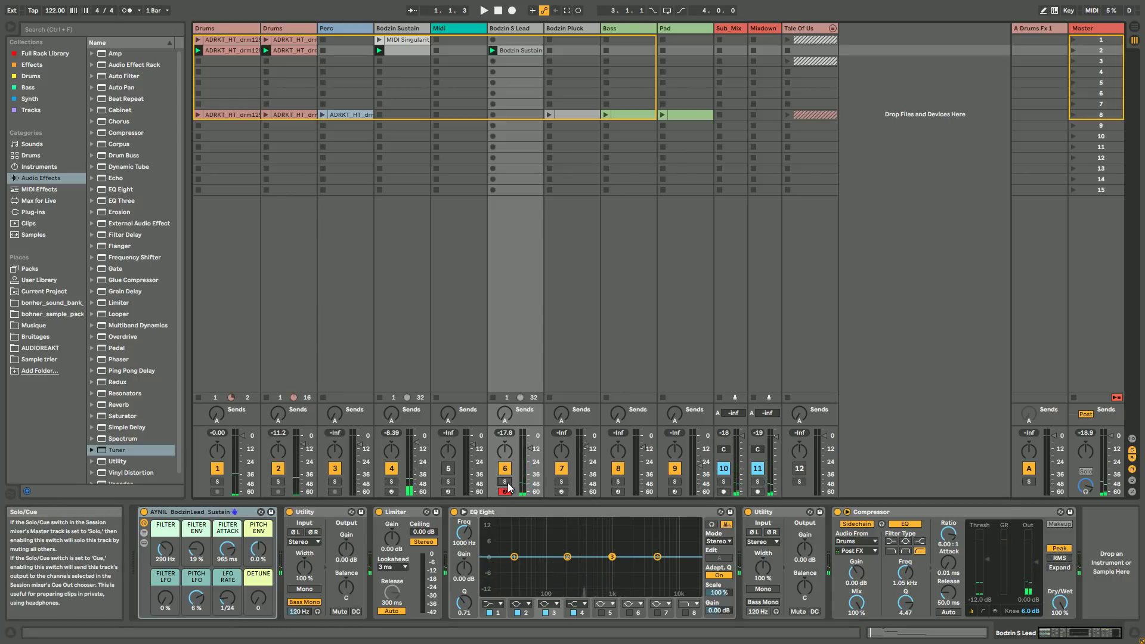
pyautogui.press('space')
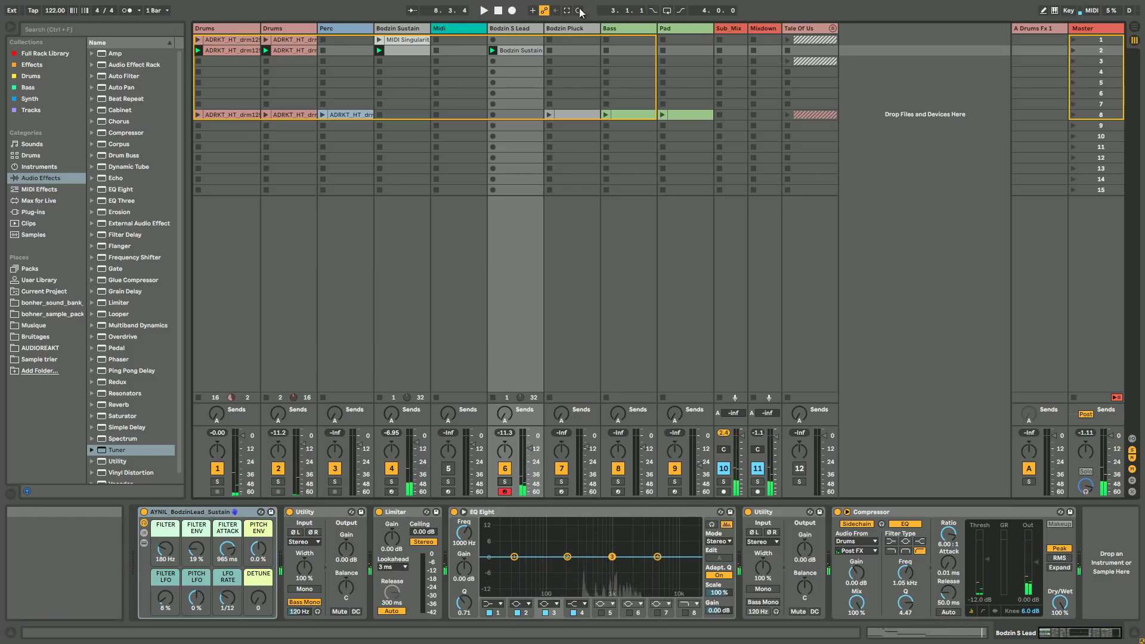
# - Collapse the Bodzin Sustain rack's devices and examine the oscillator tuning in the Bodzin Pluck rack's Operator
pyautogui.click(403, 30)
pyautogui.click(140, 543)
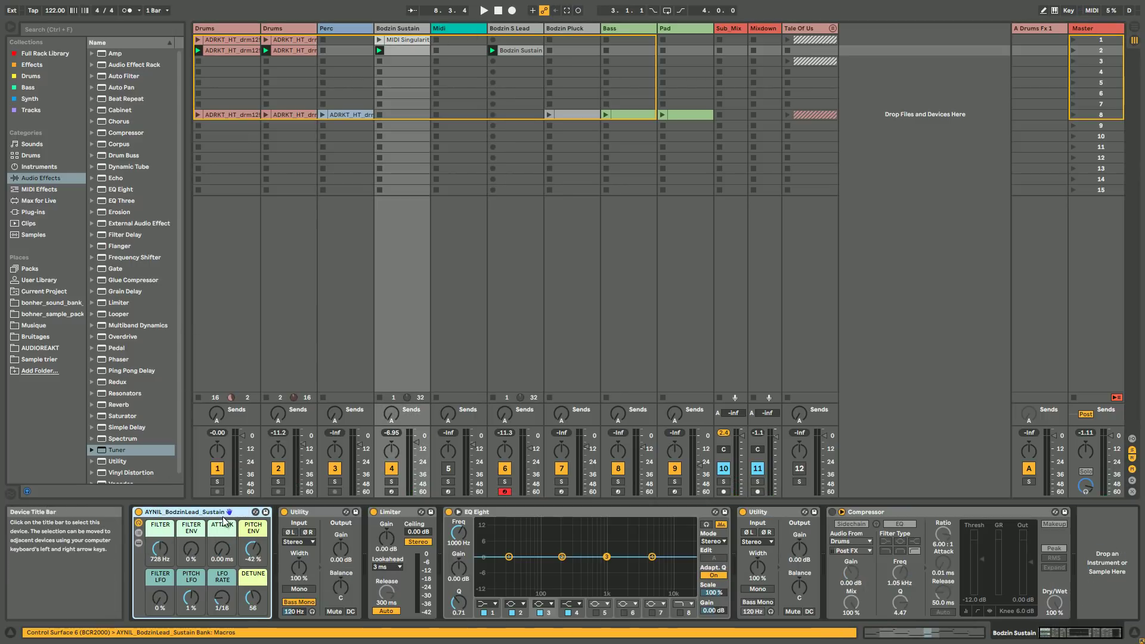
pyautogui.click(549, 29)
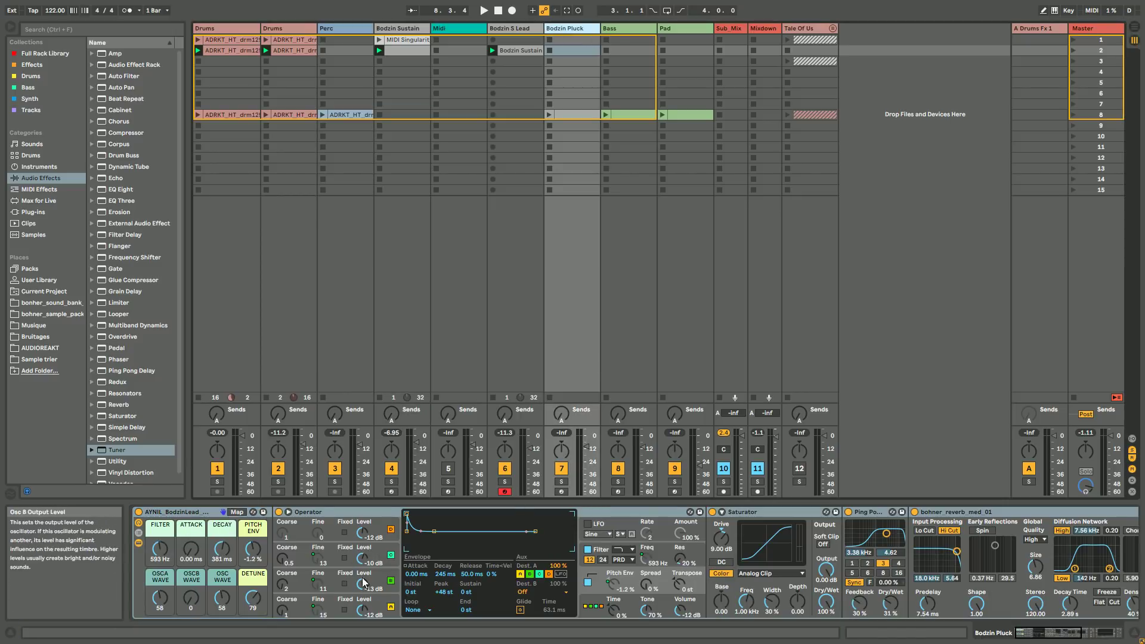
pyautogui.click(315, 589)
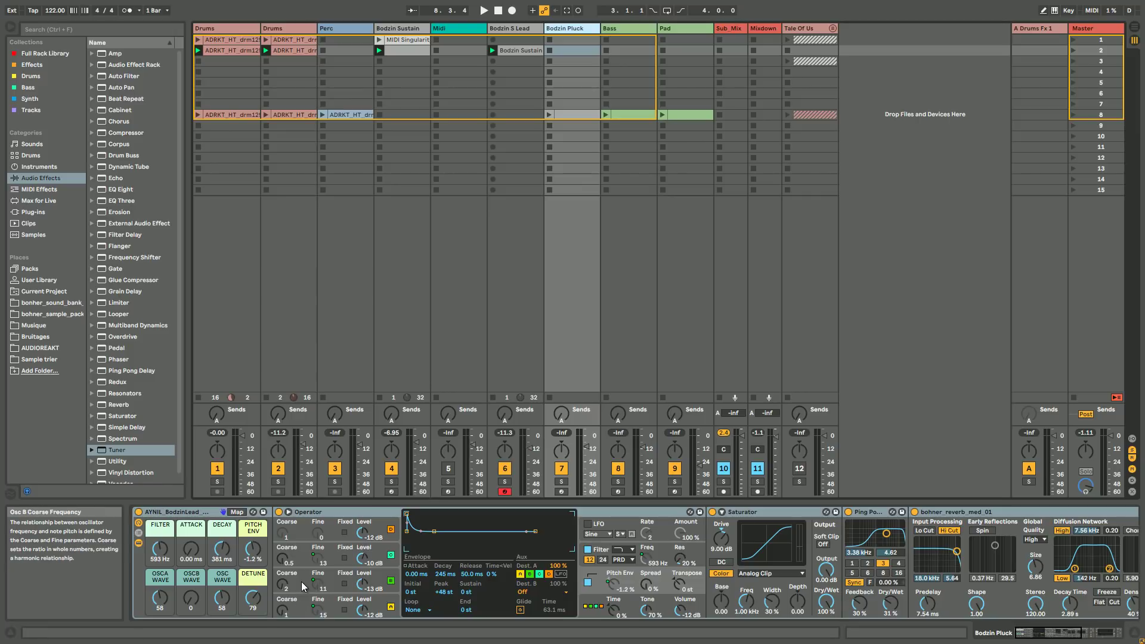
pyautogui.click(315, 588)
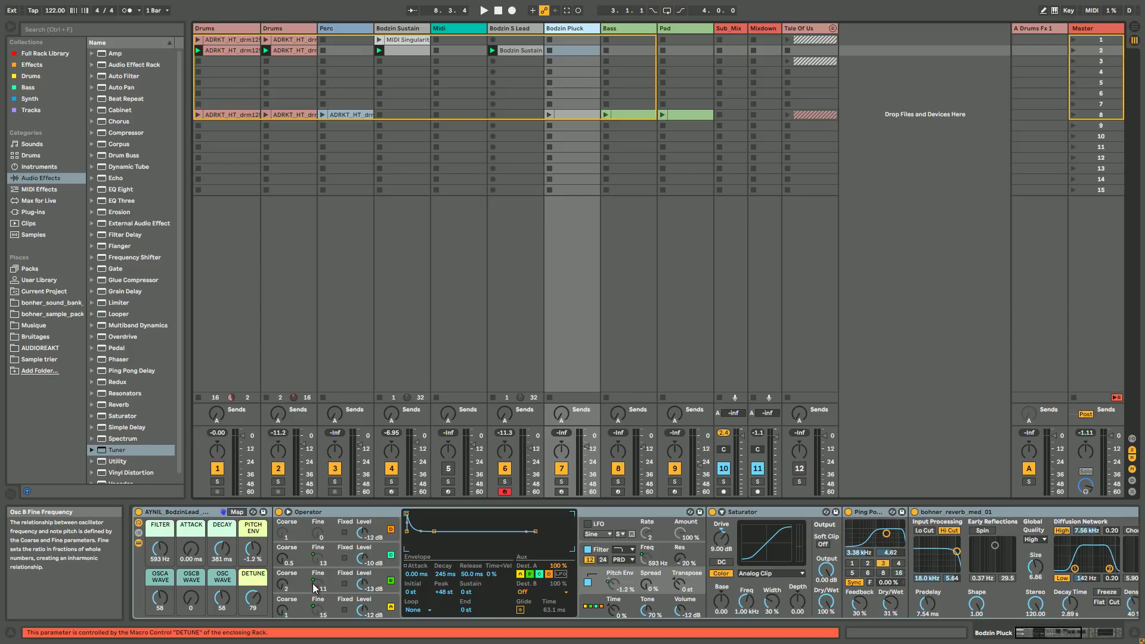
# - Arm and solo the Bodzin Pluck track and show Operator's oscillator A settings
pyautogui.click(559, 492)
pyautogui.click(560, 481)
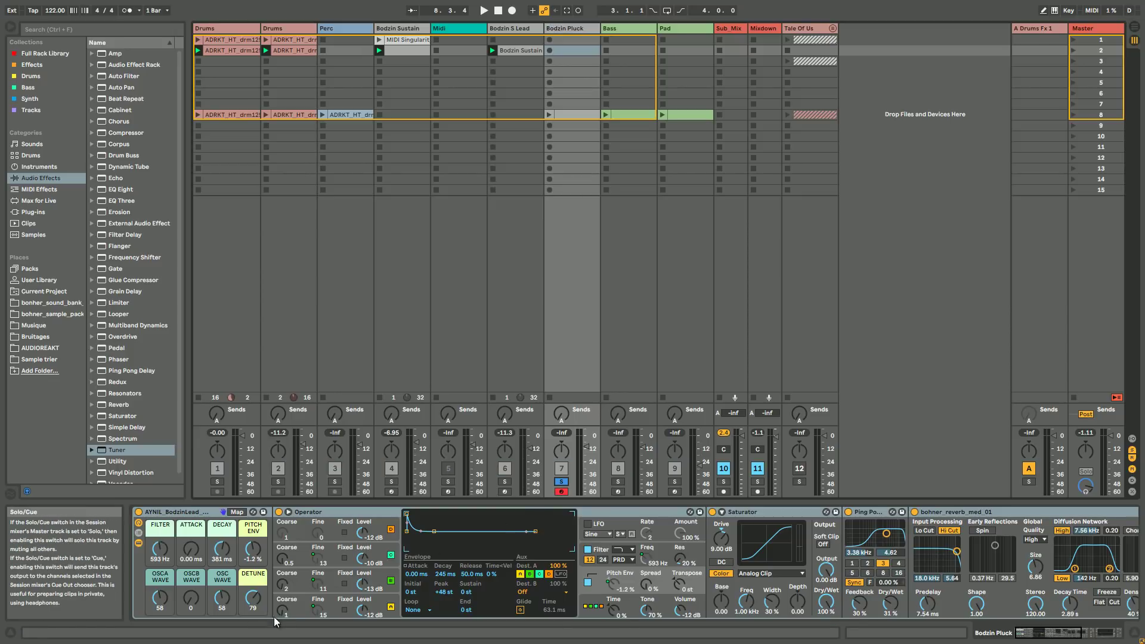
pyautogui.click(292, 613)
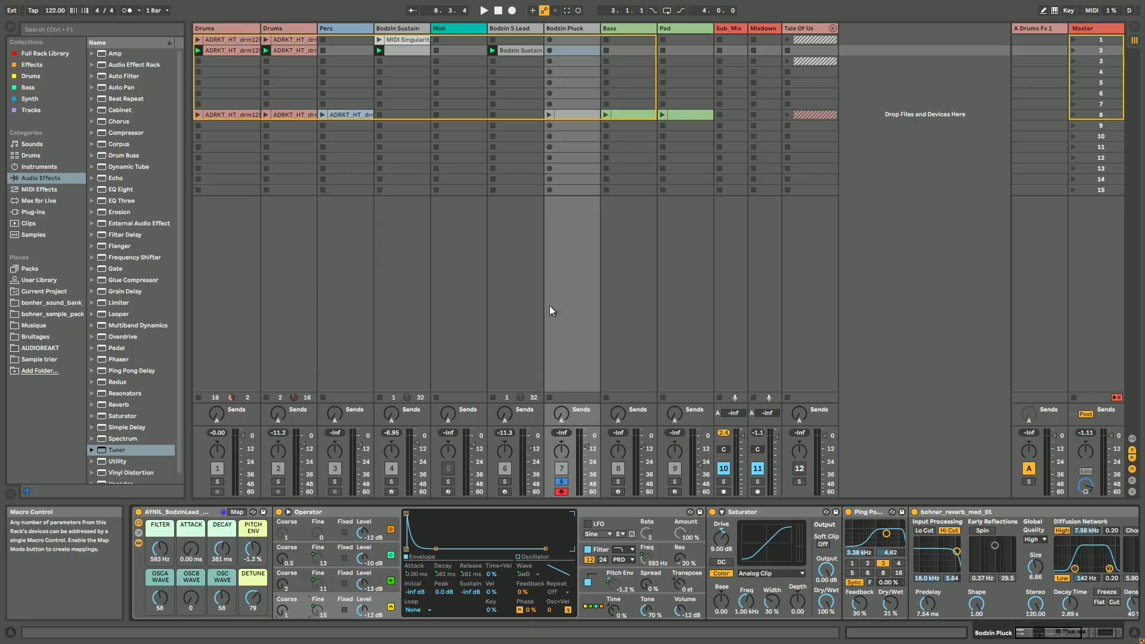
# - Launch scene 8 and play Bodzin Pluck with the full mix, setting its Filter macro to 537 Hz and Decay to 585 ms
pyautogui.click(1071, 115)
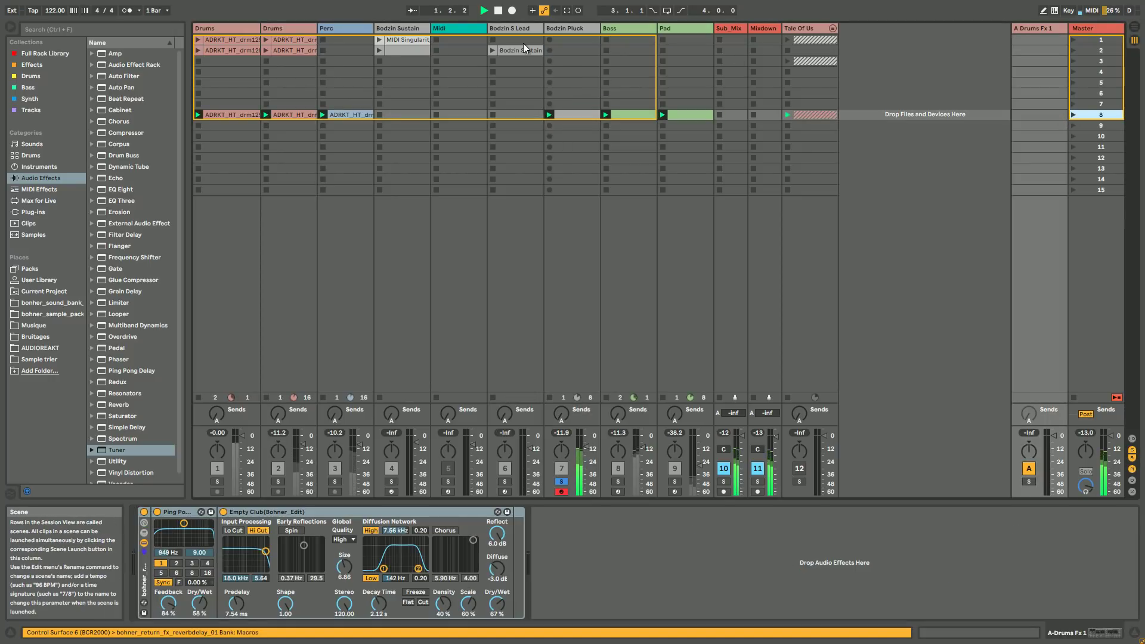
pyautogui.click(563, 29)
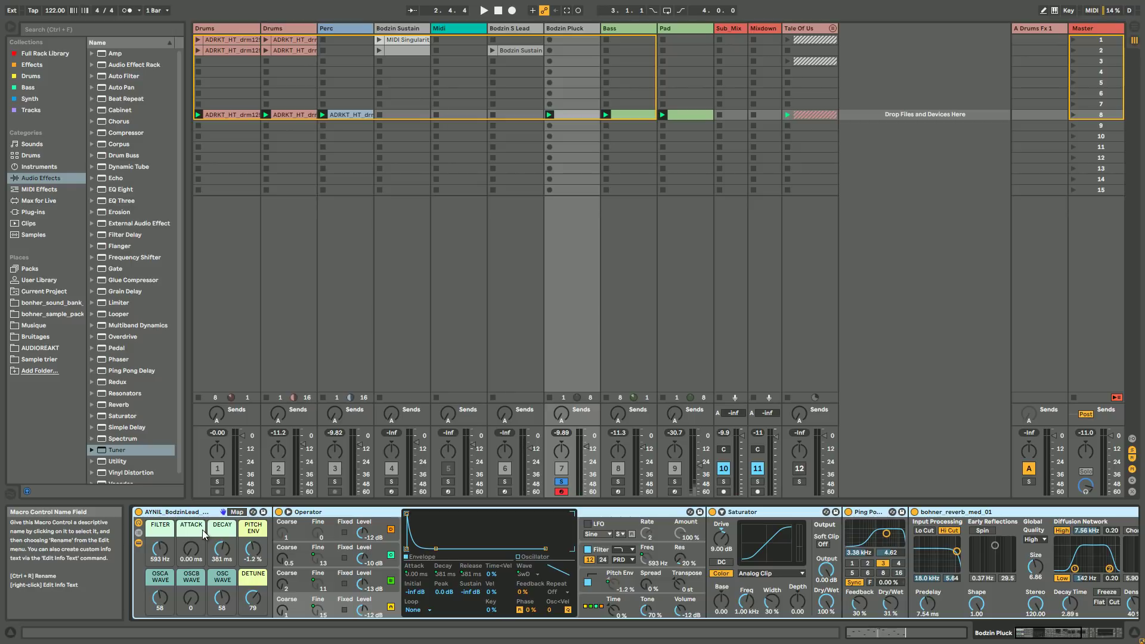
pyautogui.press('space')
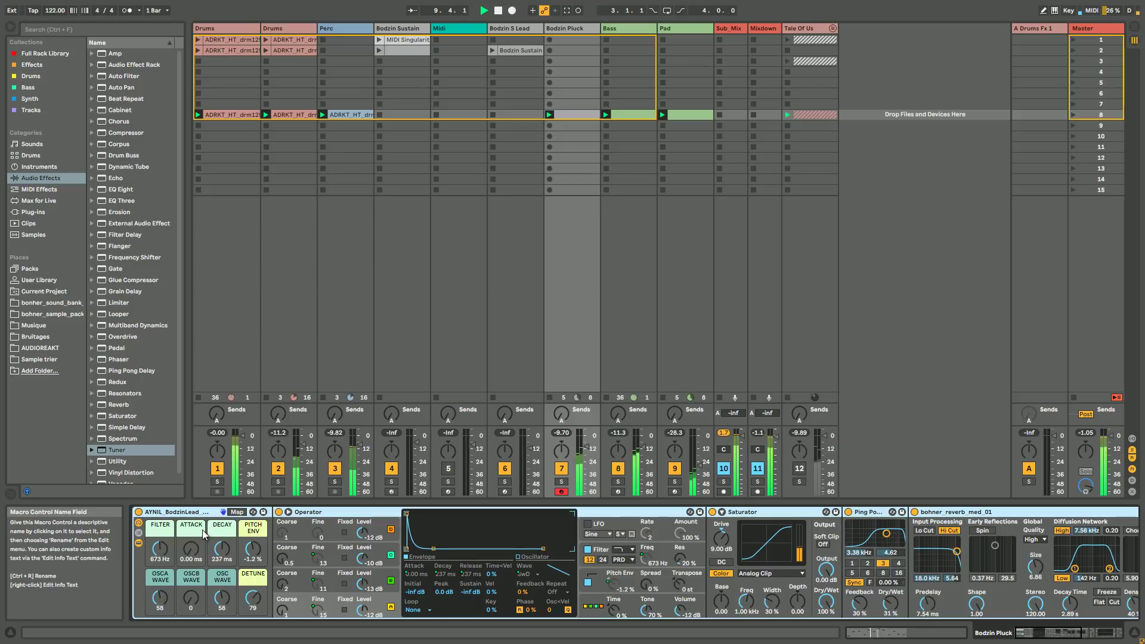
pyautogui.press('s')
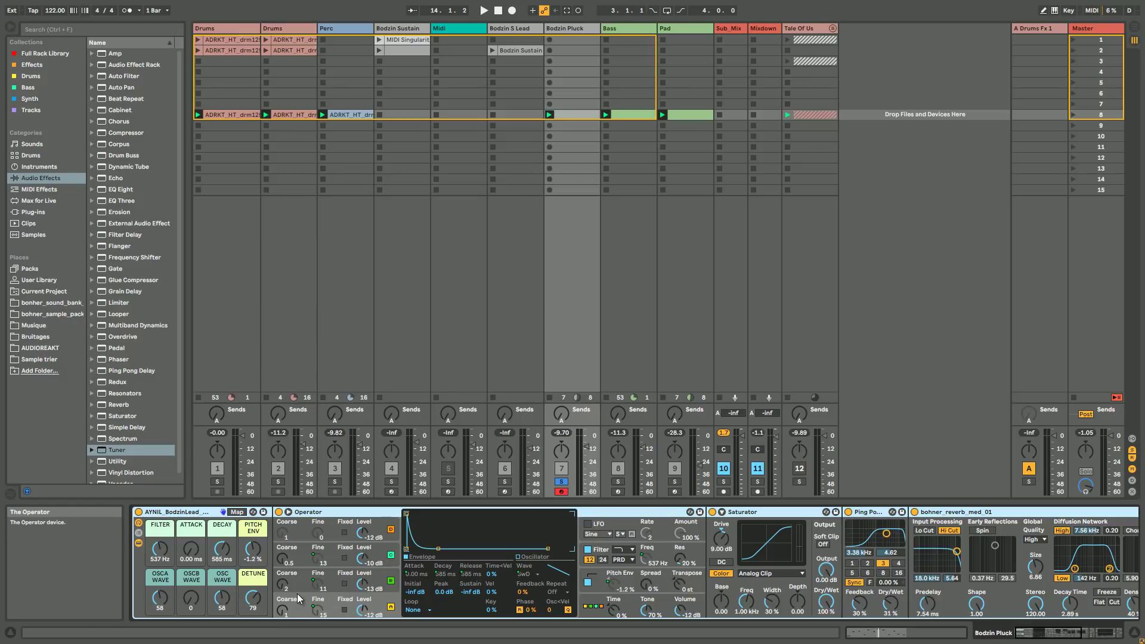
# - Vary the pluck's macros during playback, leaving Filter at 192 Hz, Attack 1.03 ms, Decay 1.64 s and oscillator A, B and C waves at 103, 18 and 57
pyautogui.press('space')
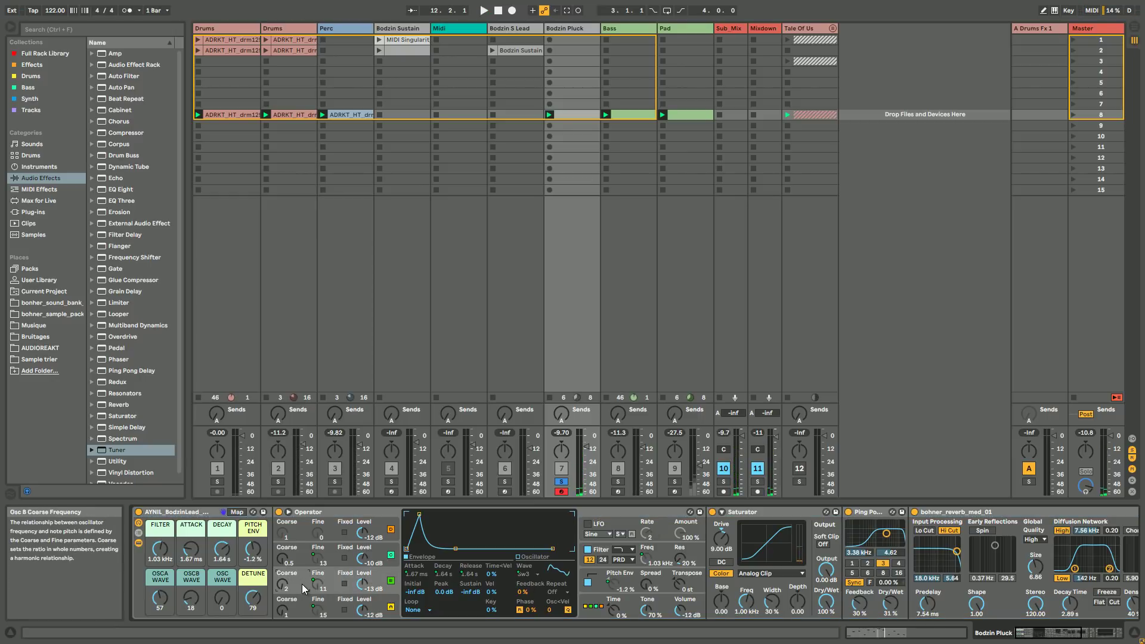
pyautogui.click(312, 587)
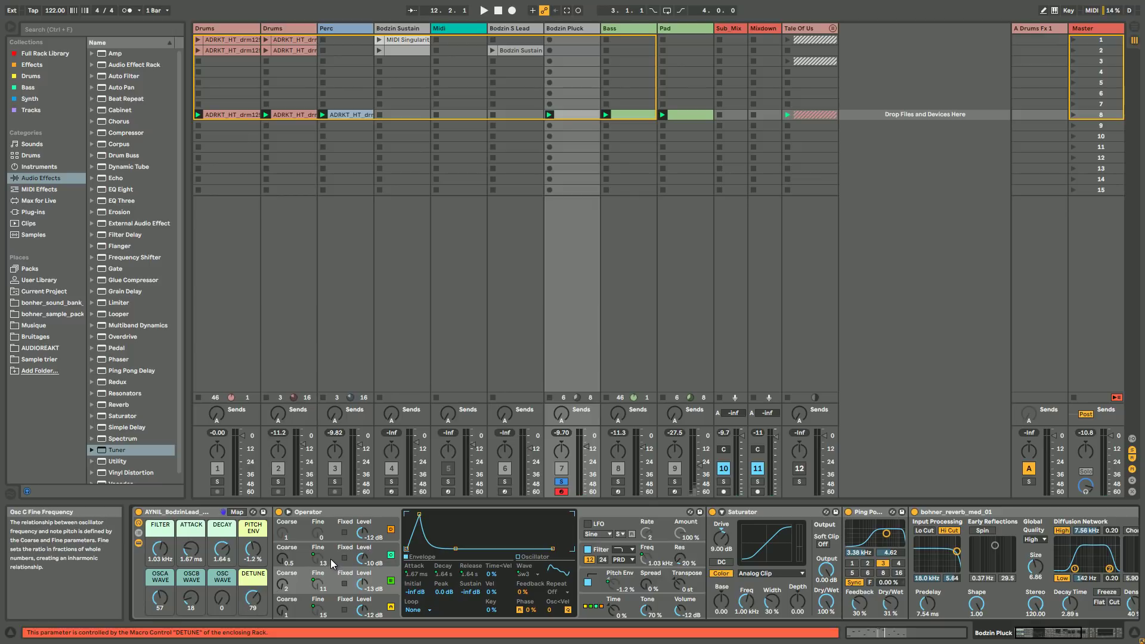
pyautogui.click(332, 608)
pyautogui.click(376, 606)
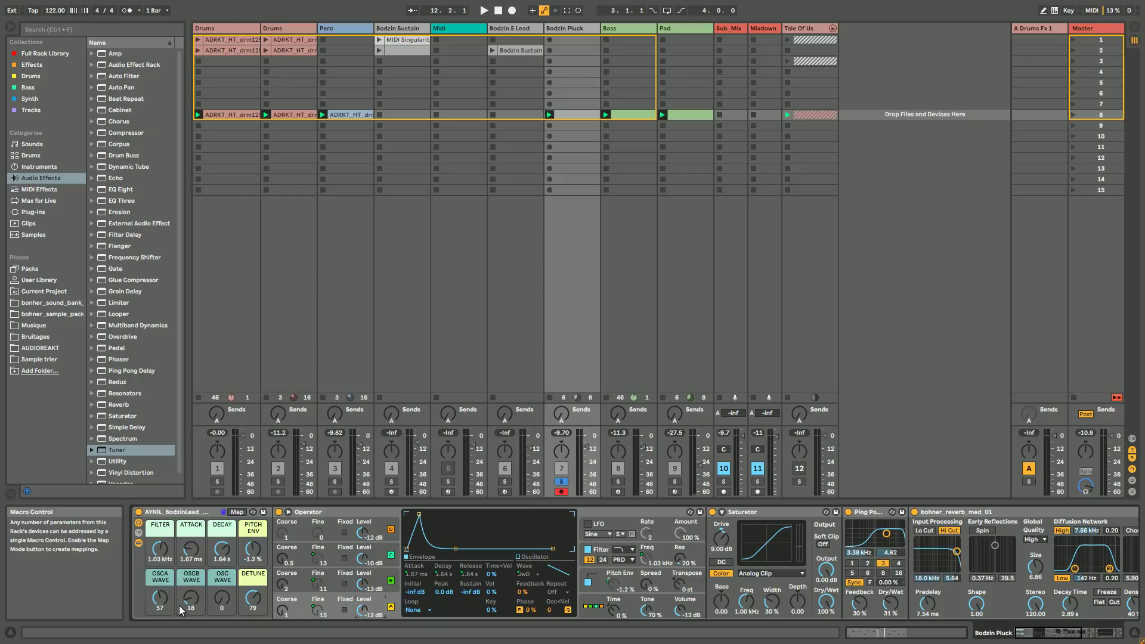
pyautogui.press('space')
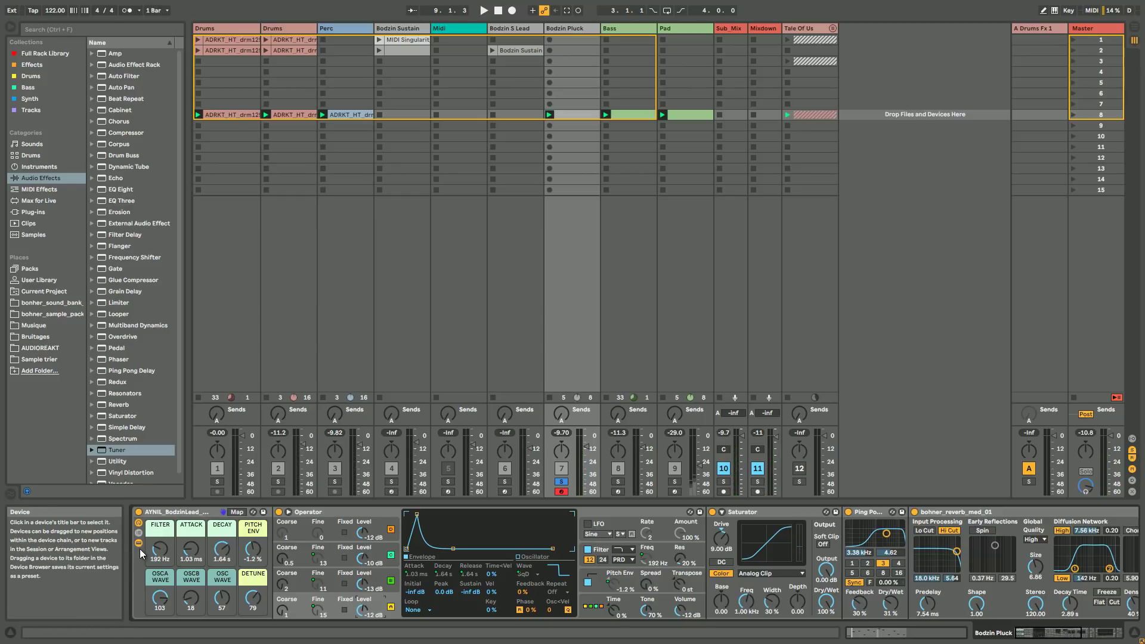
# - Examine Operator's pitch envelope, algorithm and LFO settings on Bodzin Pluck, and collapse the rack's devices
pyautogui.click(593, 594)
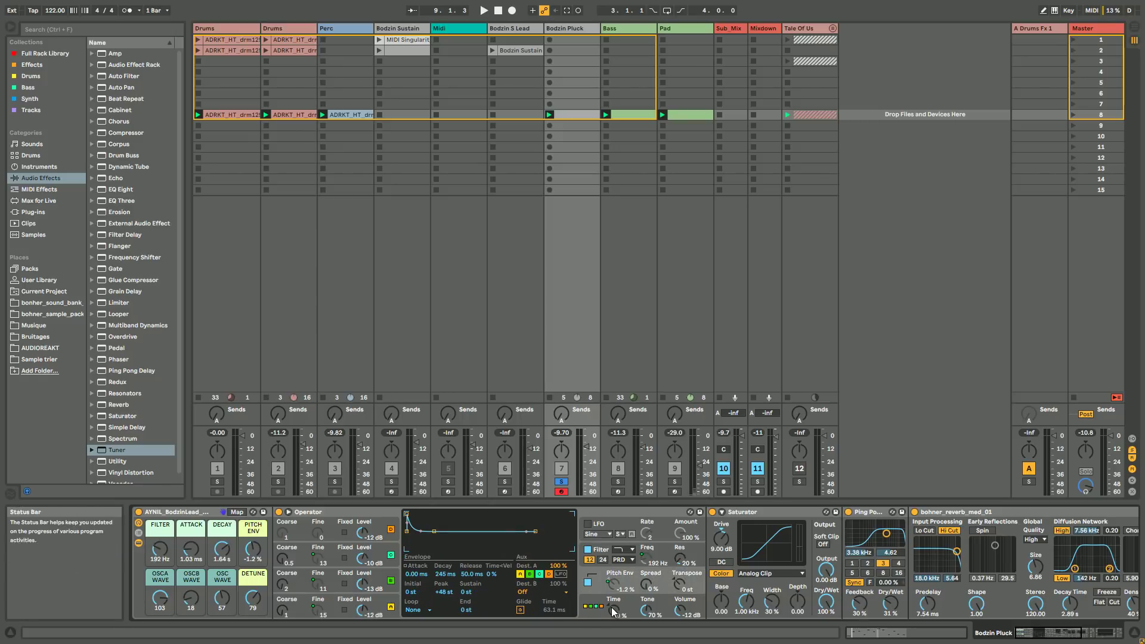
pyautogui.click(599, 605)
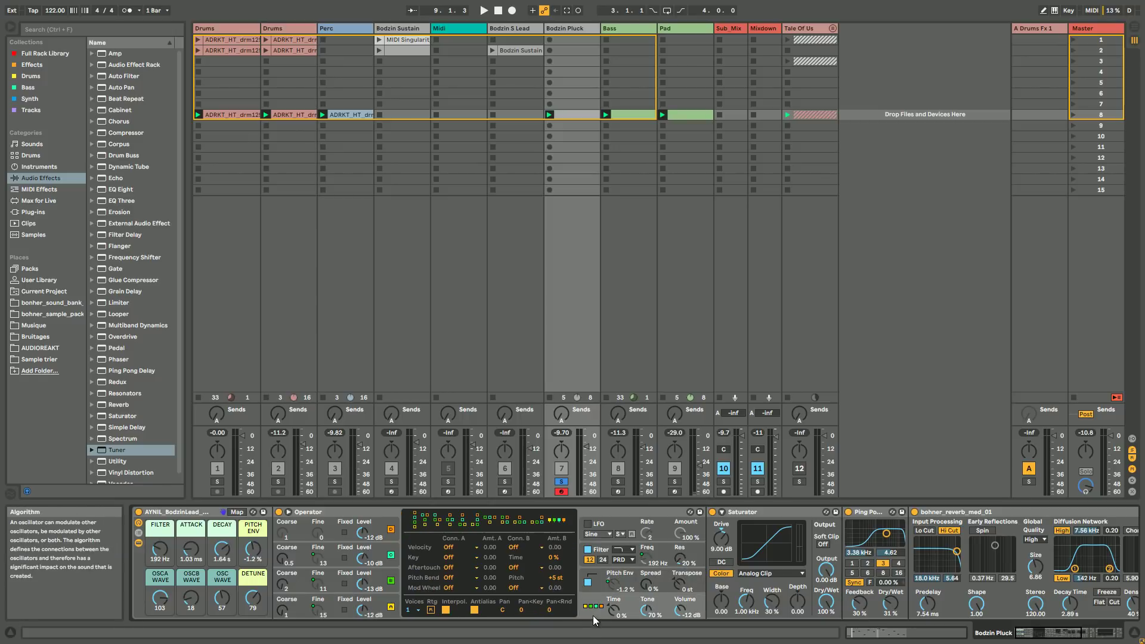
pyautogui.click(614, 534)
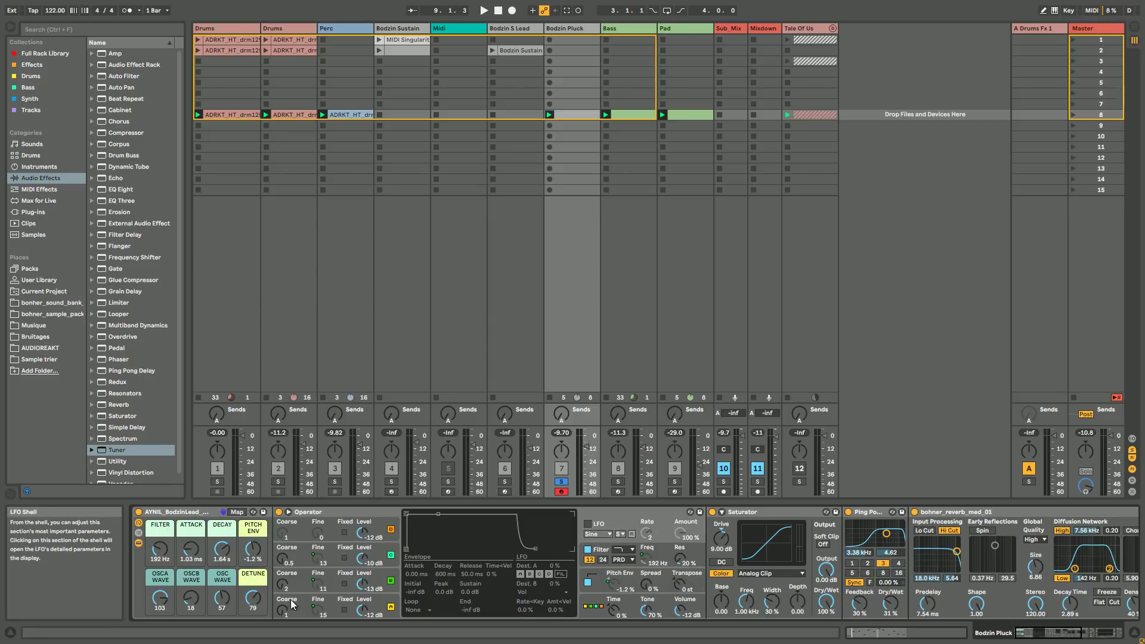
pyautogui.click(139, 543)
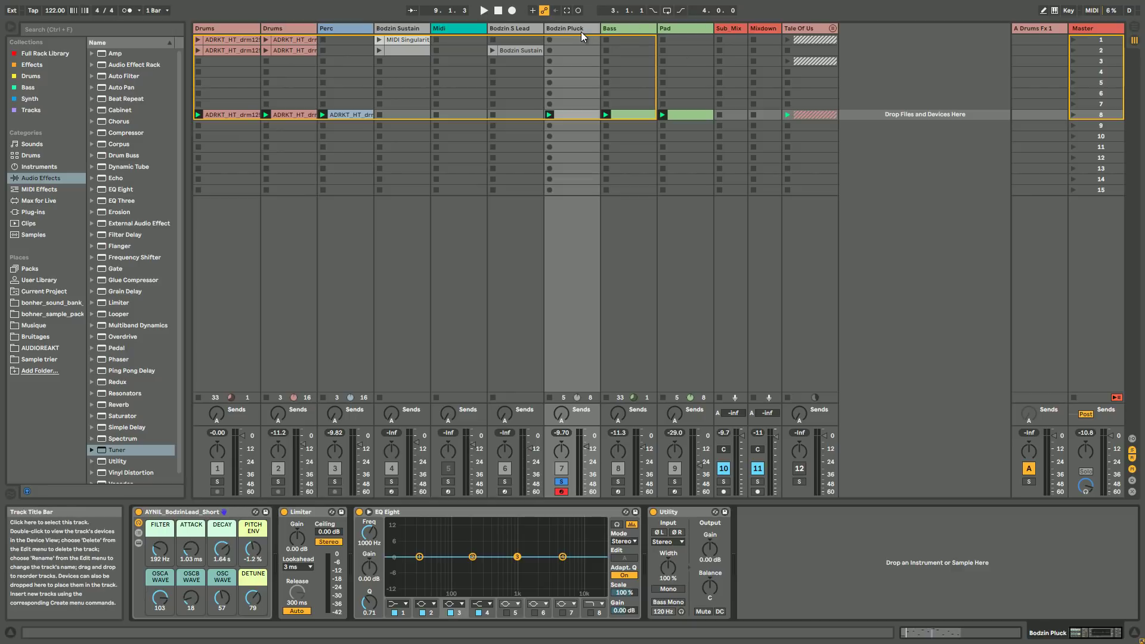
# - Arm and solo the Bodzin Sustain track, play its scene 2 clip with the Filter macro at 825 Hz, and briefly inspect the rack's devices
pyautogui.press('space')
pyautogui.press('space')
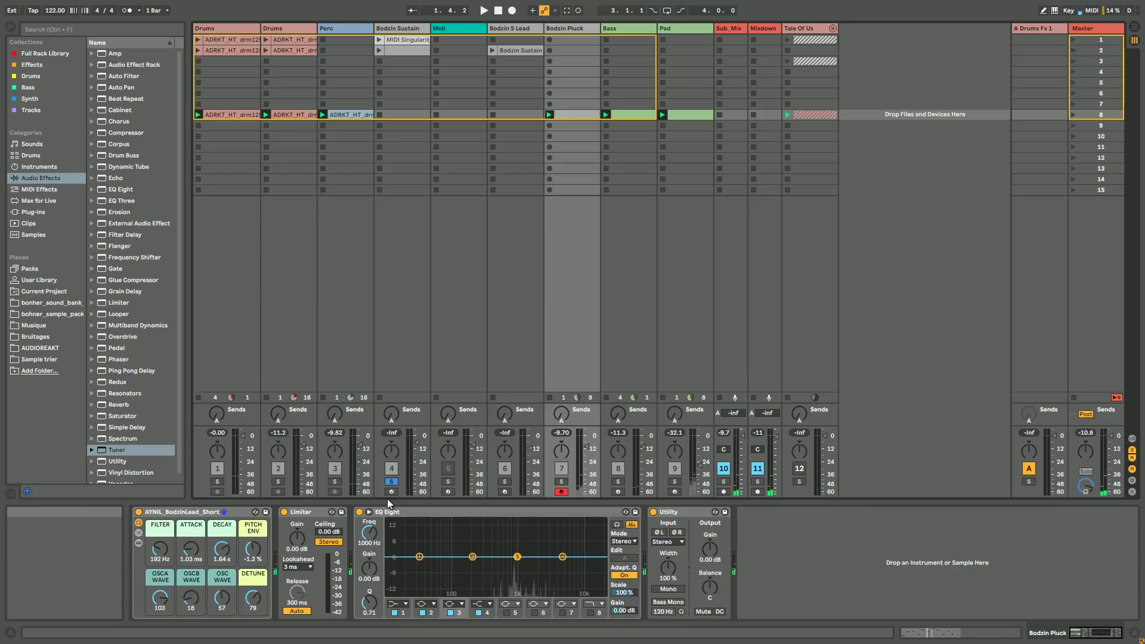
pyautogui.click(424, 339)
pyautogui.click(380, 50)
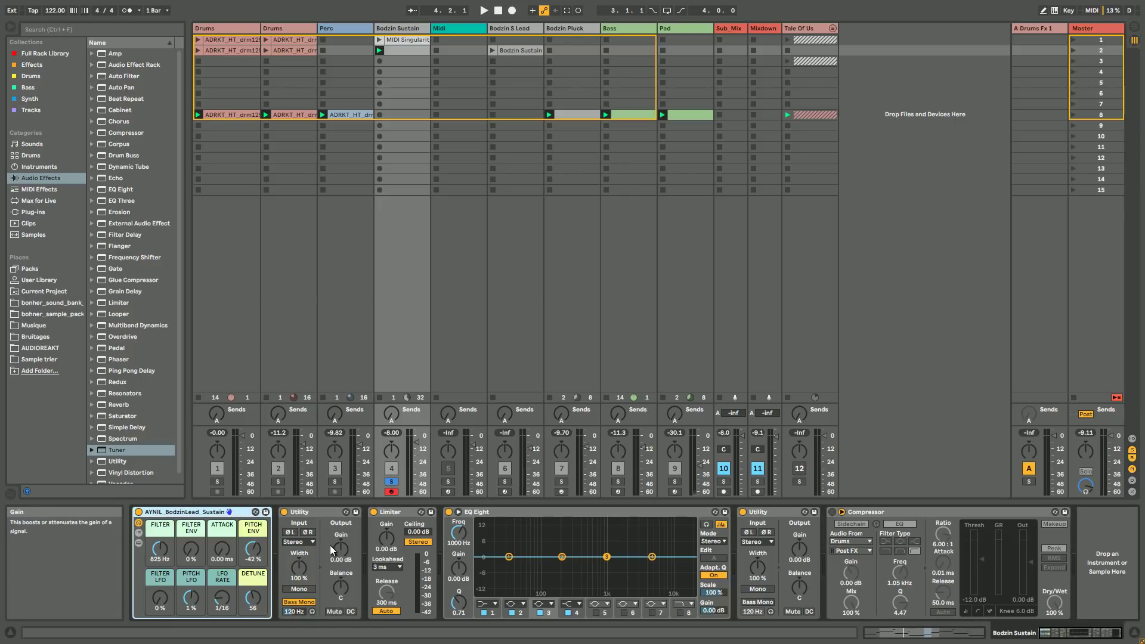
pyautogui.click(139, 542)
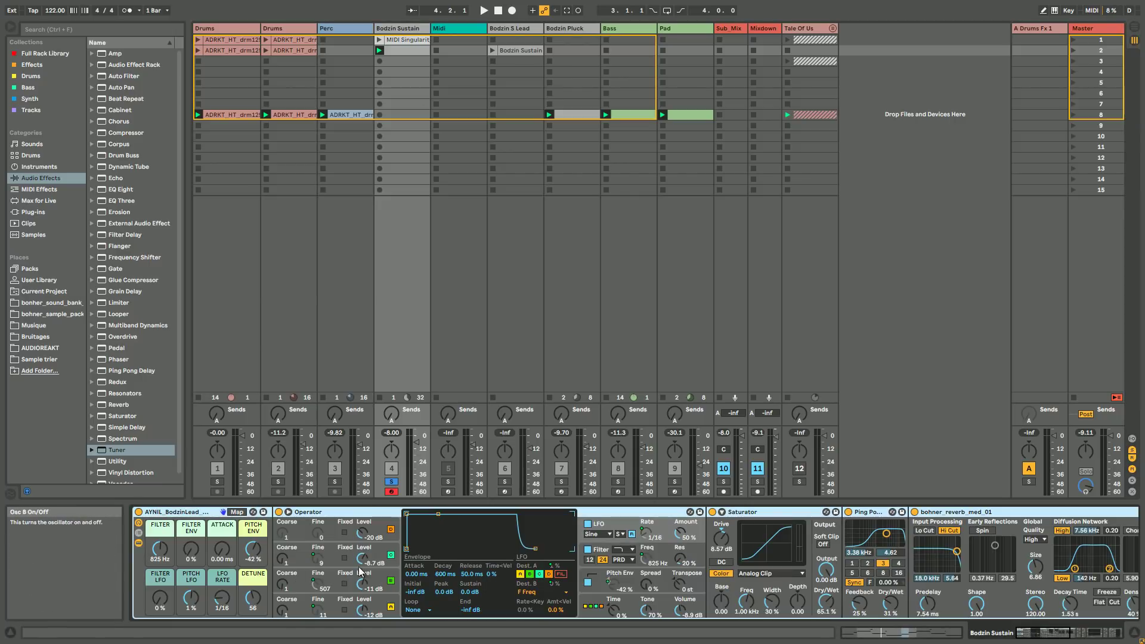
pyautogui.click(137, 543)
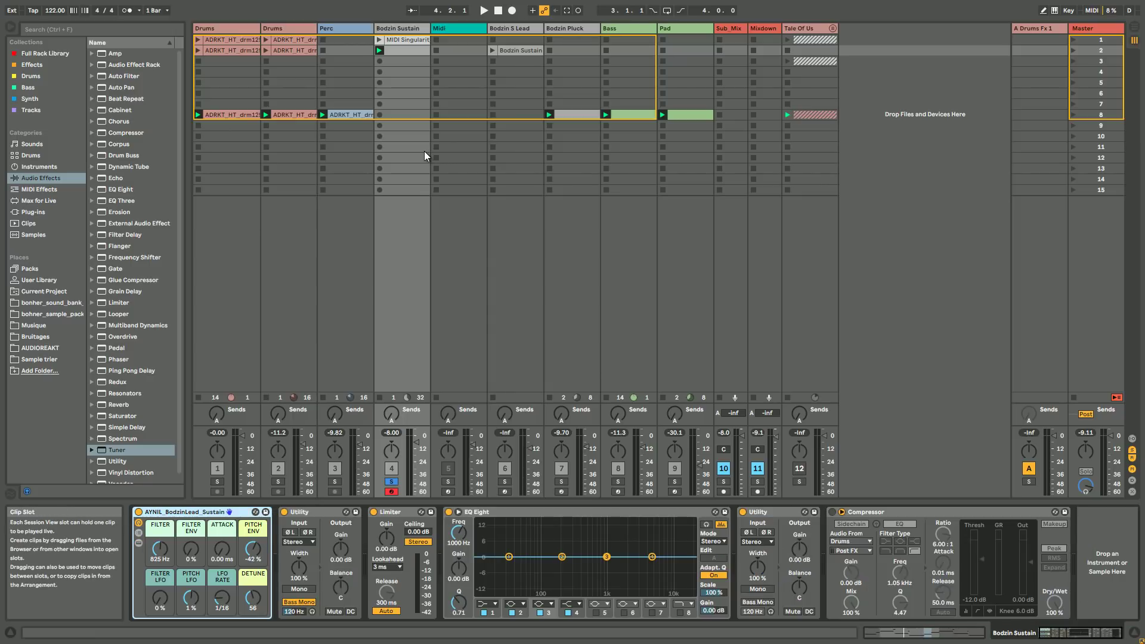